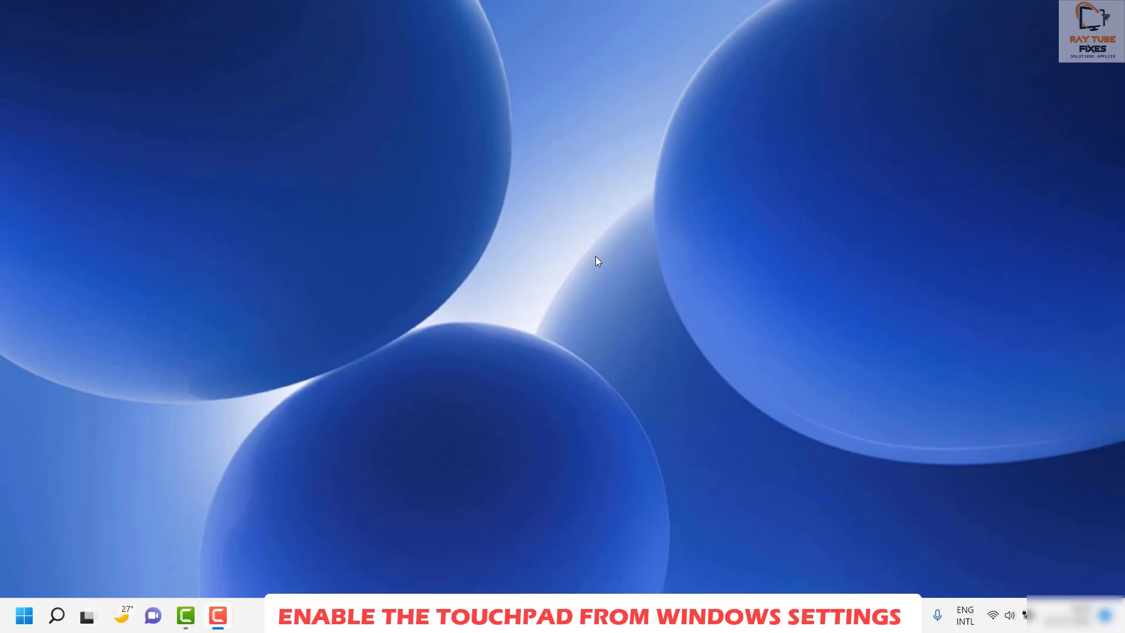
Open Windows Settings and go to the Bluetooth & devices page.
key(super+i)
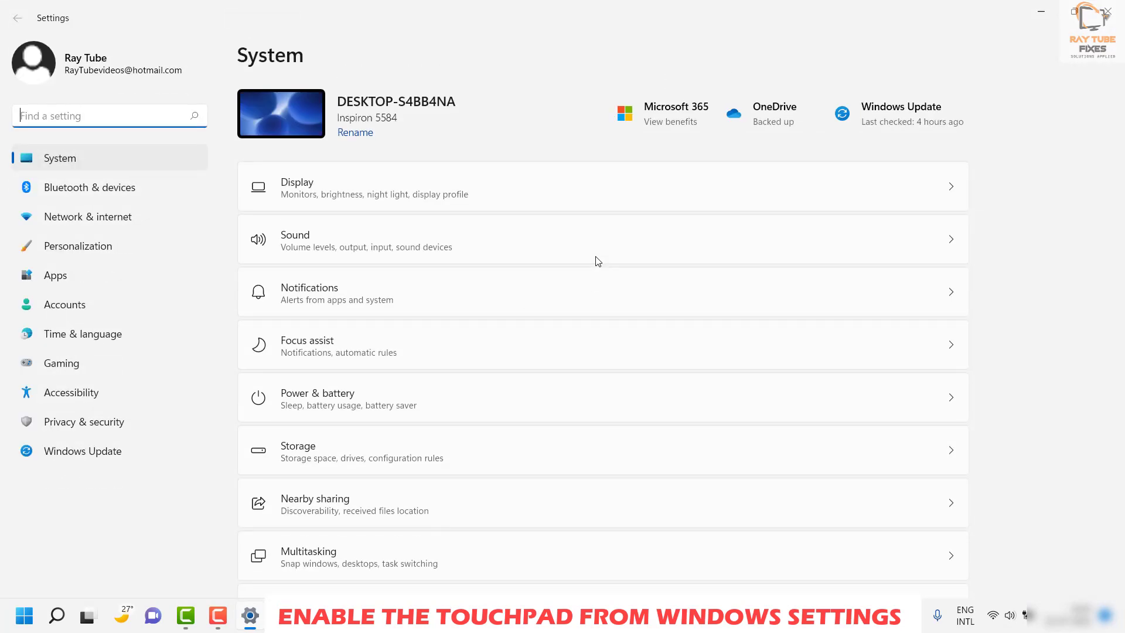
key(Tab)
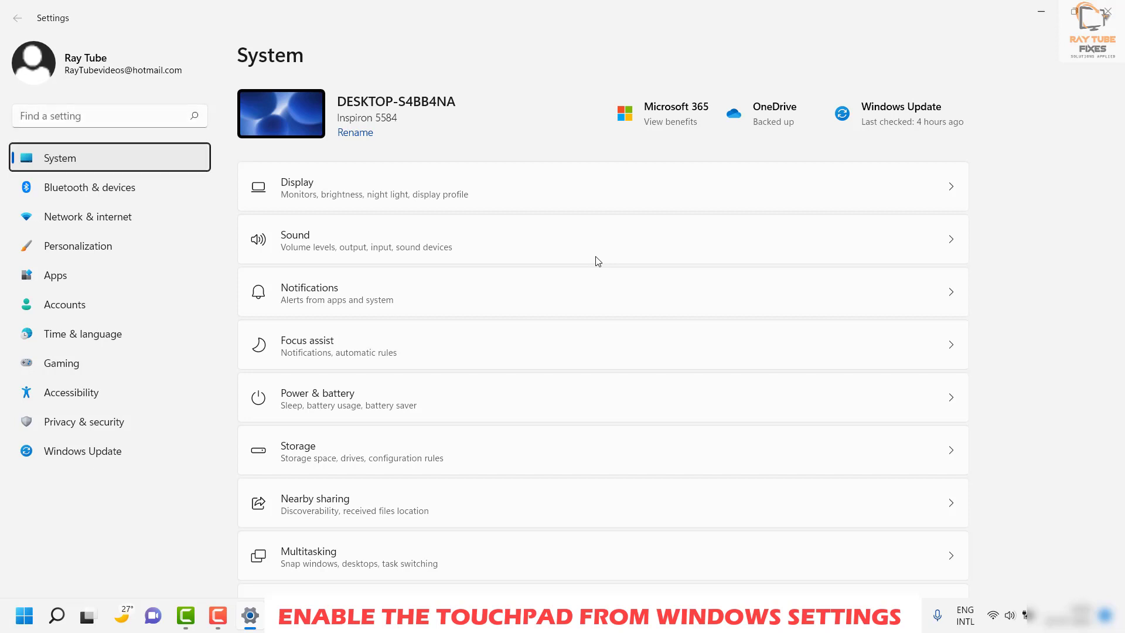
key(Tab)
key(Tab)
key(Tab)
key(Tab)
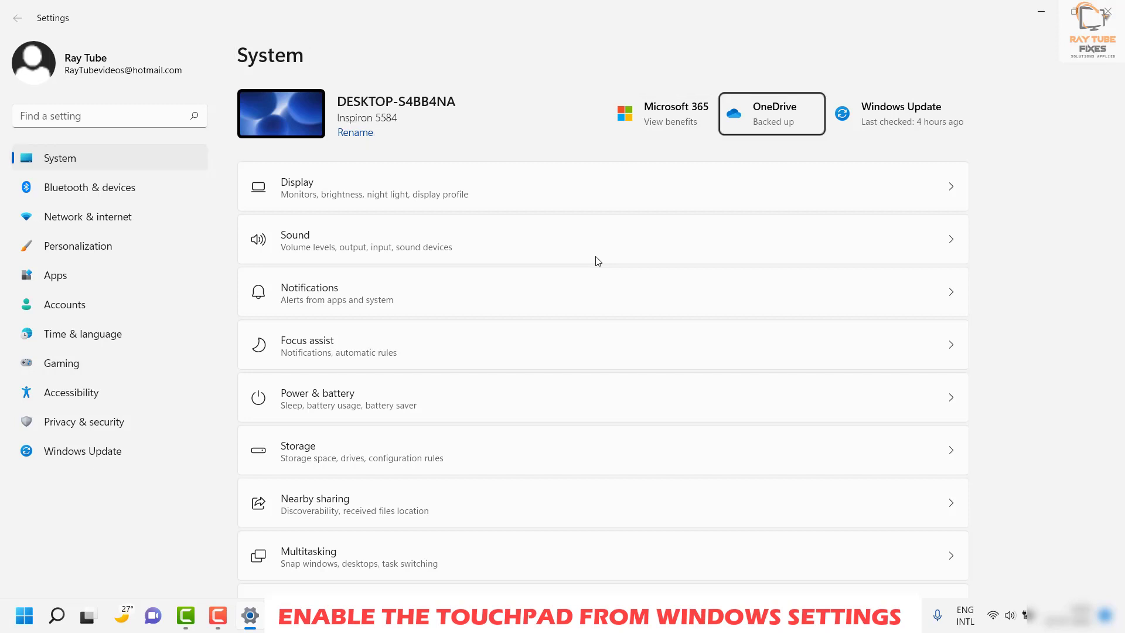
key(Tab)
key(Tab)
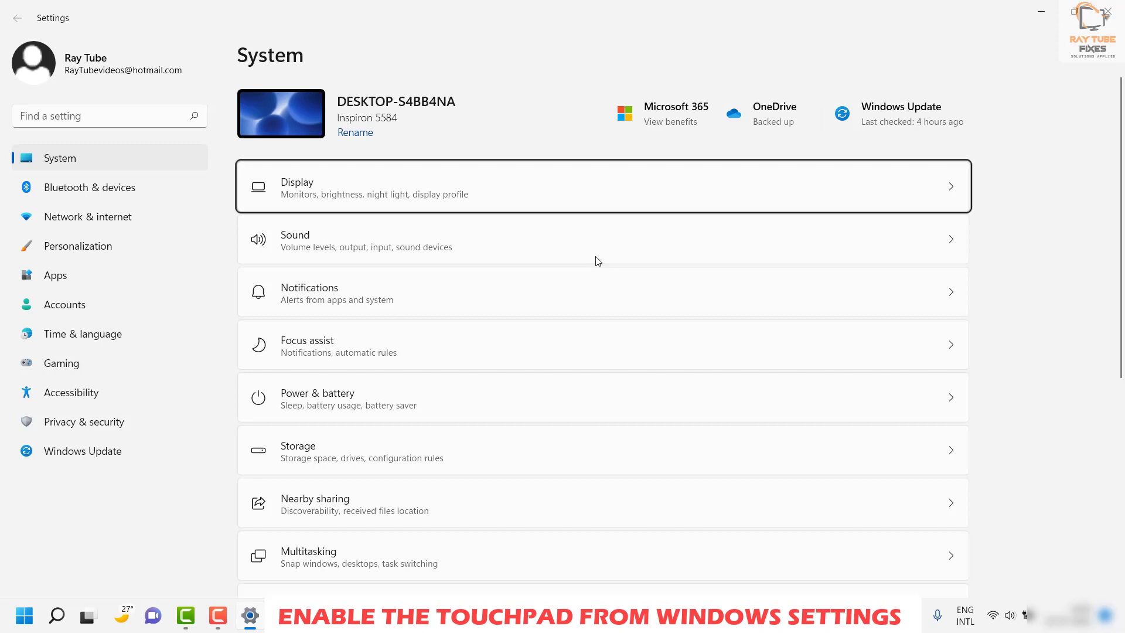
key(Tab)
key(Tab)
key(Tab)
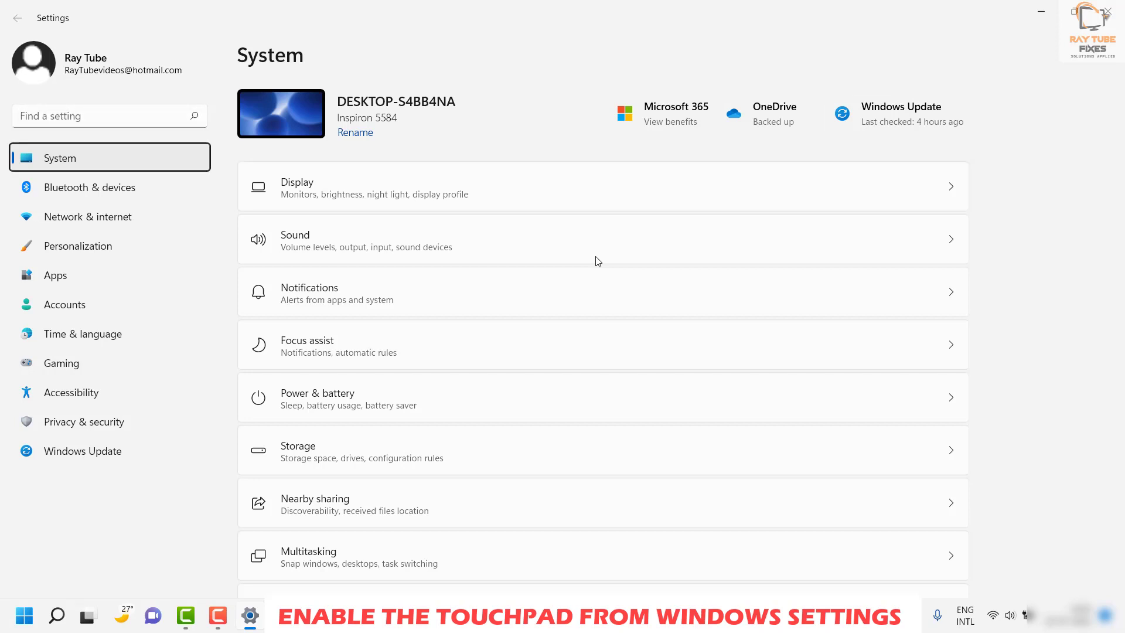
key(Down)
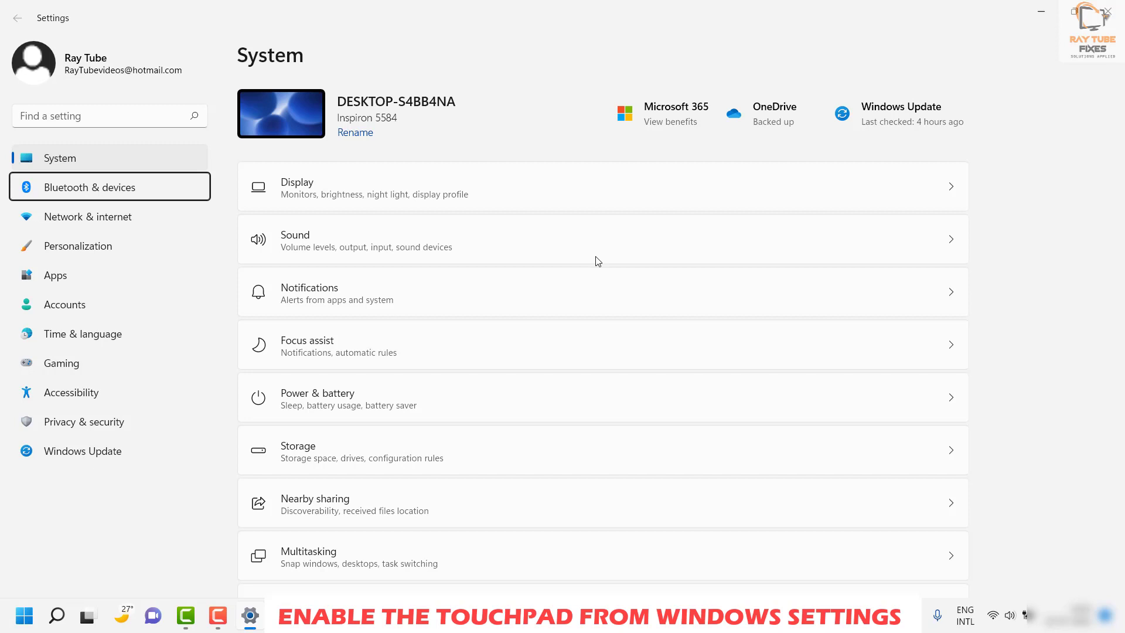
key(Return)
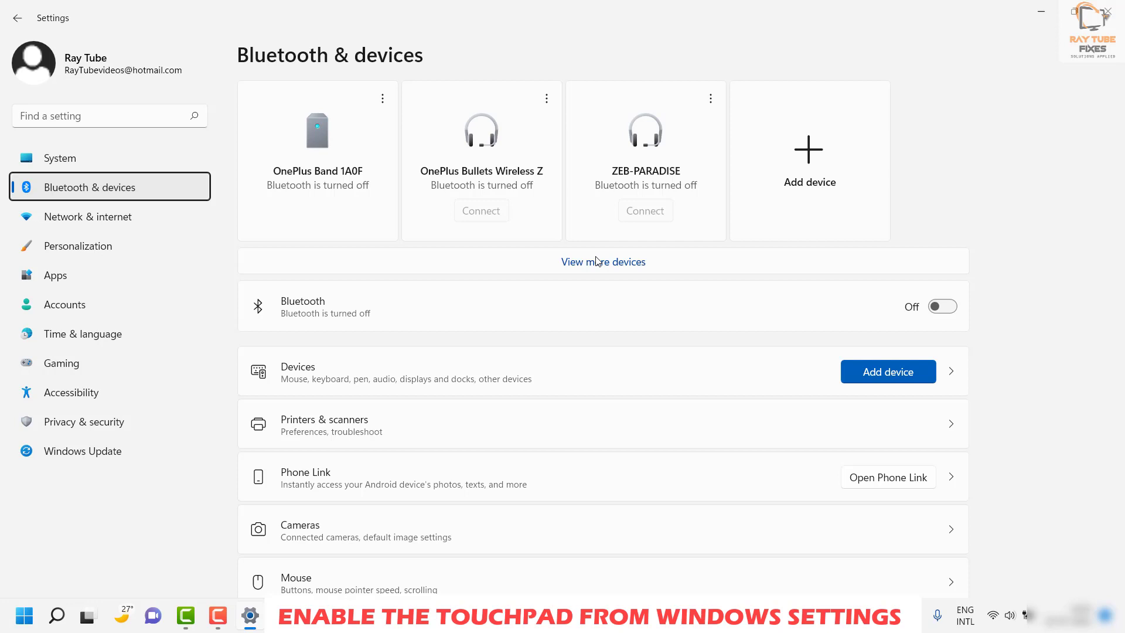
Open the Touchpad settings within Bluetooth & devices.
key(Tab)
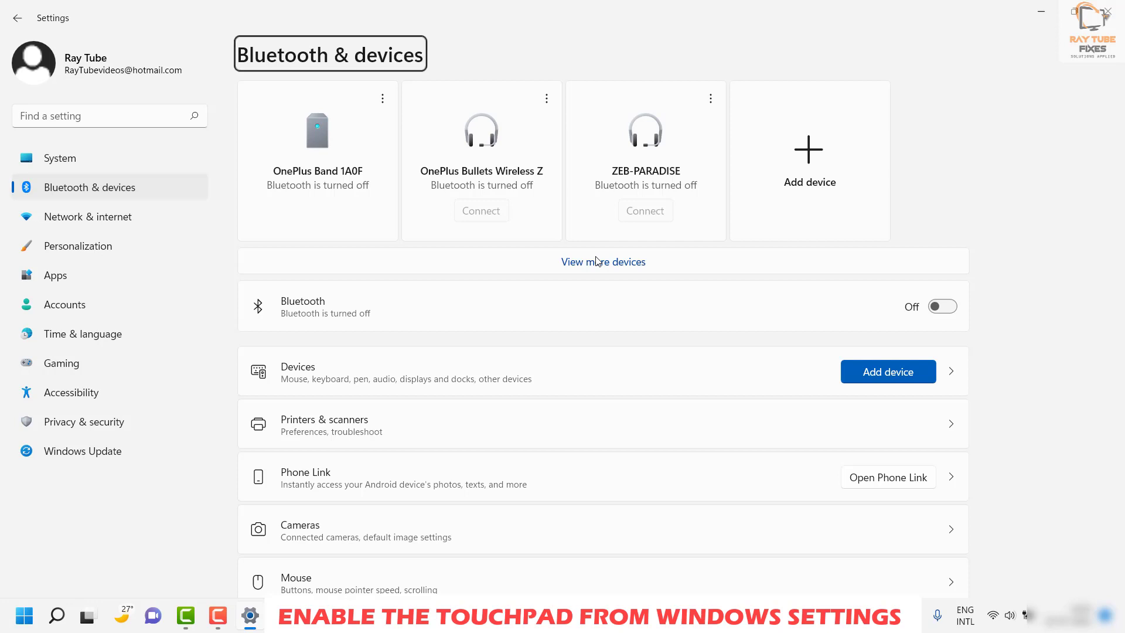
key(Tab)
key(Tab)
key(Tab)
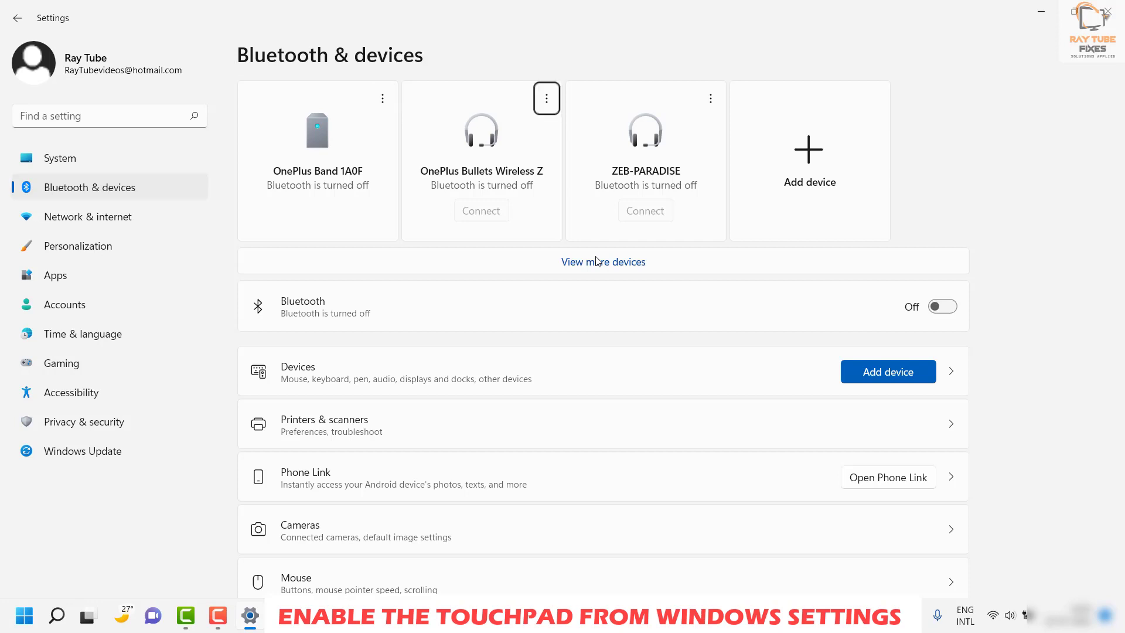
key(Tab)
key(Tab)
key(Tab)
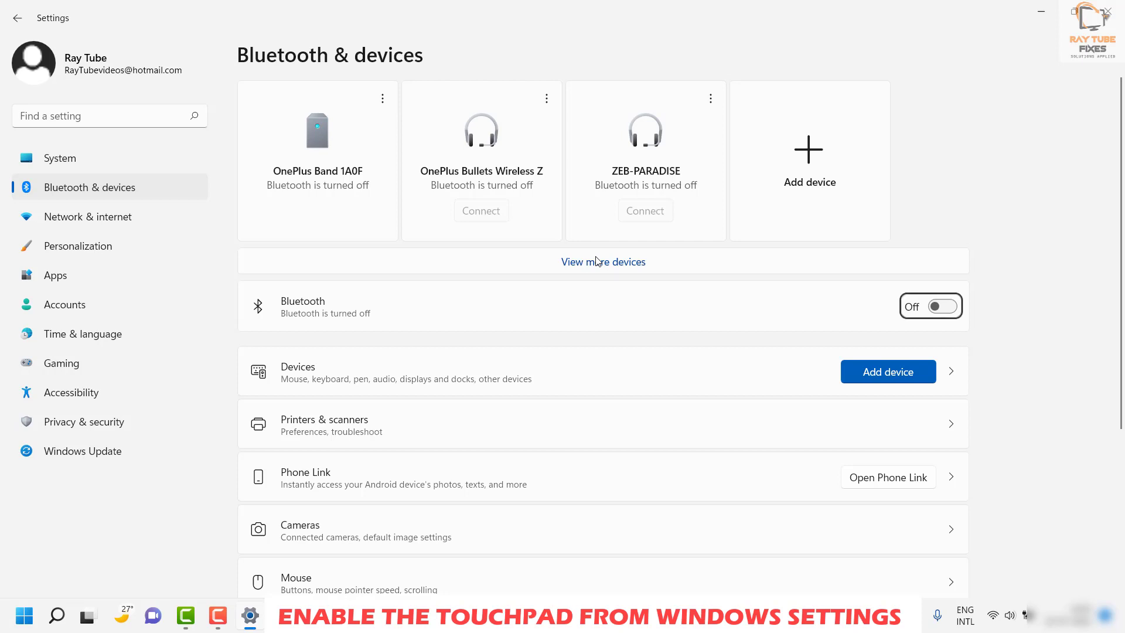
key(Tab)
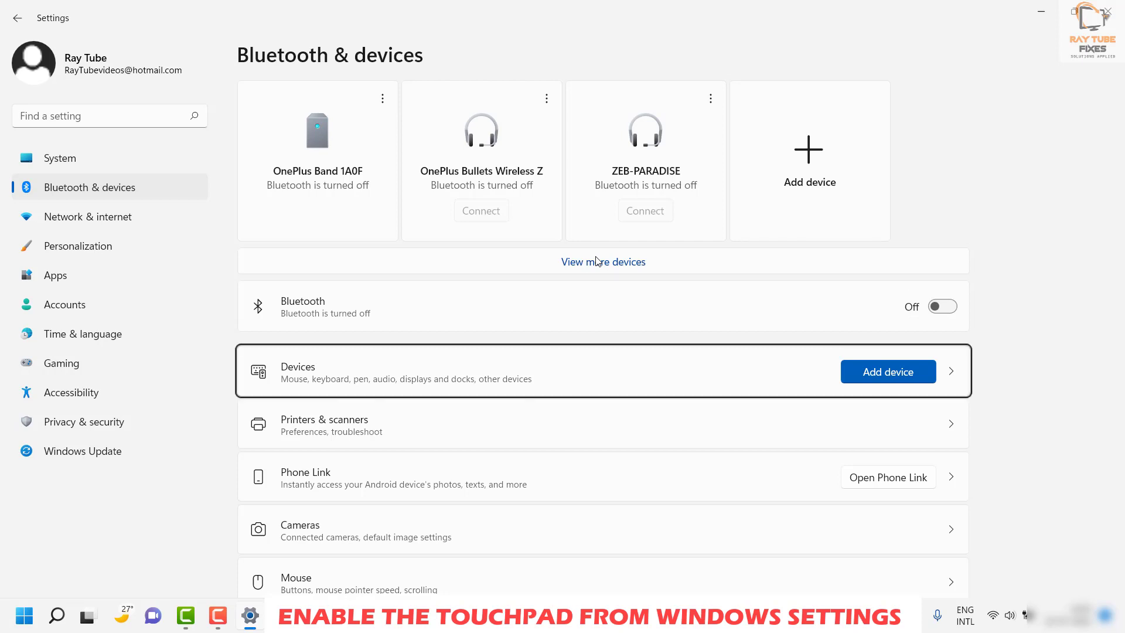
key(Down)
key(Down)
key(Down)
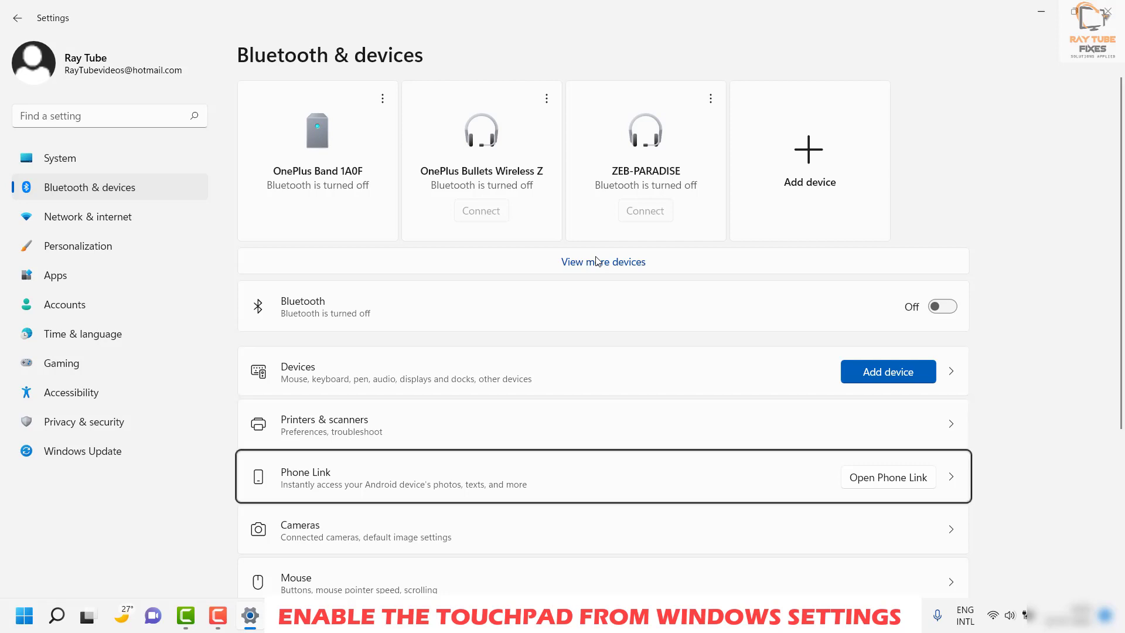
key(Down)
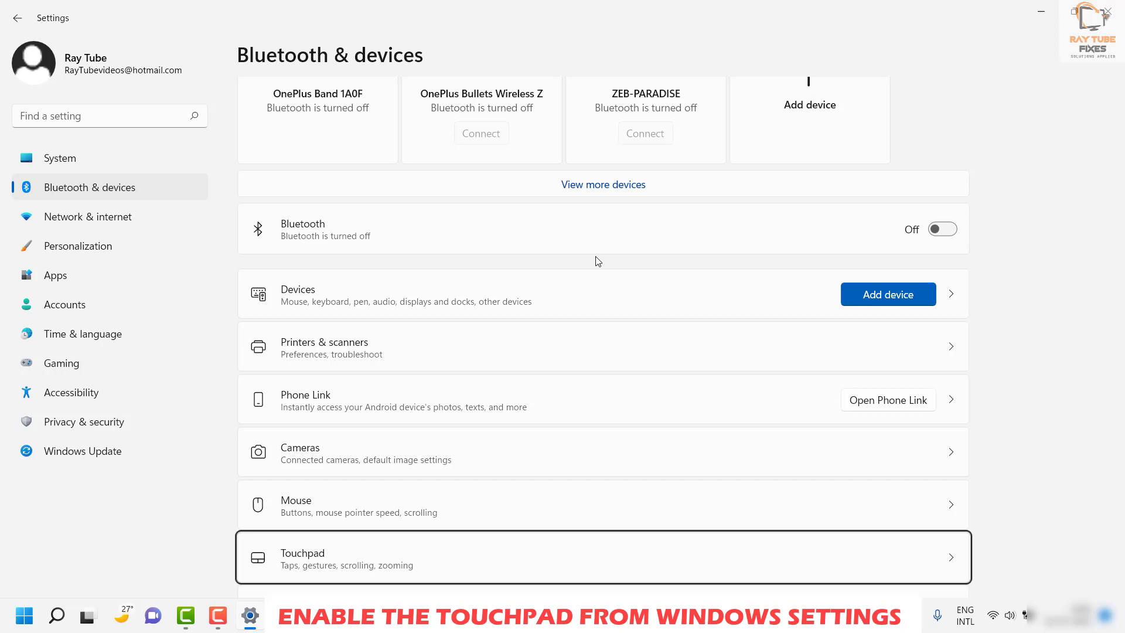
key(Return)
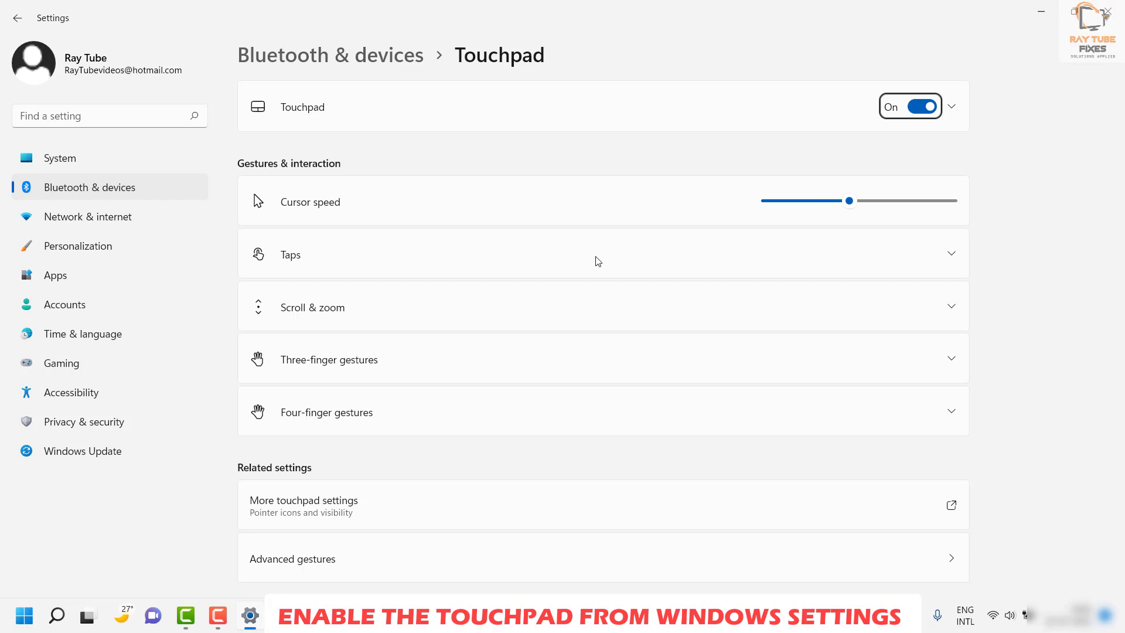
Switch the touchpad off and back on, leaving it enabled.
key(Tab)
key(shift+Tab)
key(space)
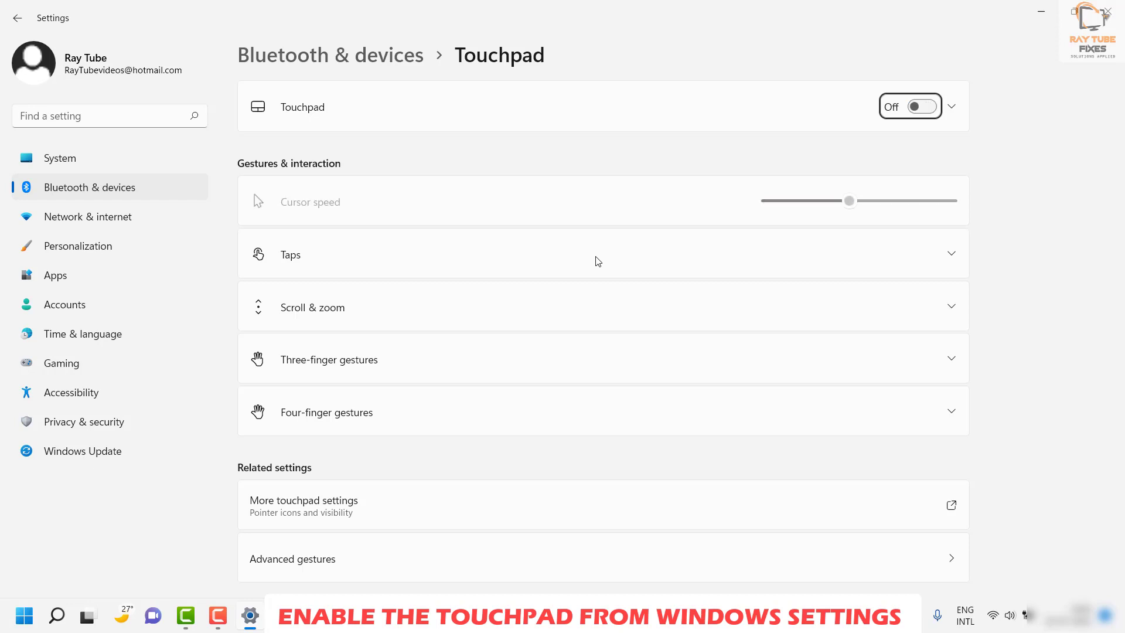
key(space)
key(space)
key(space)
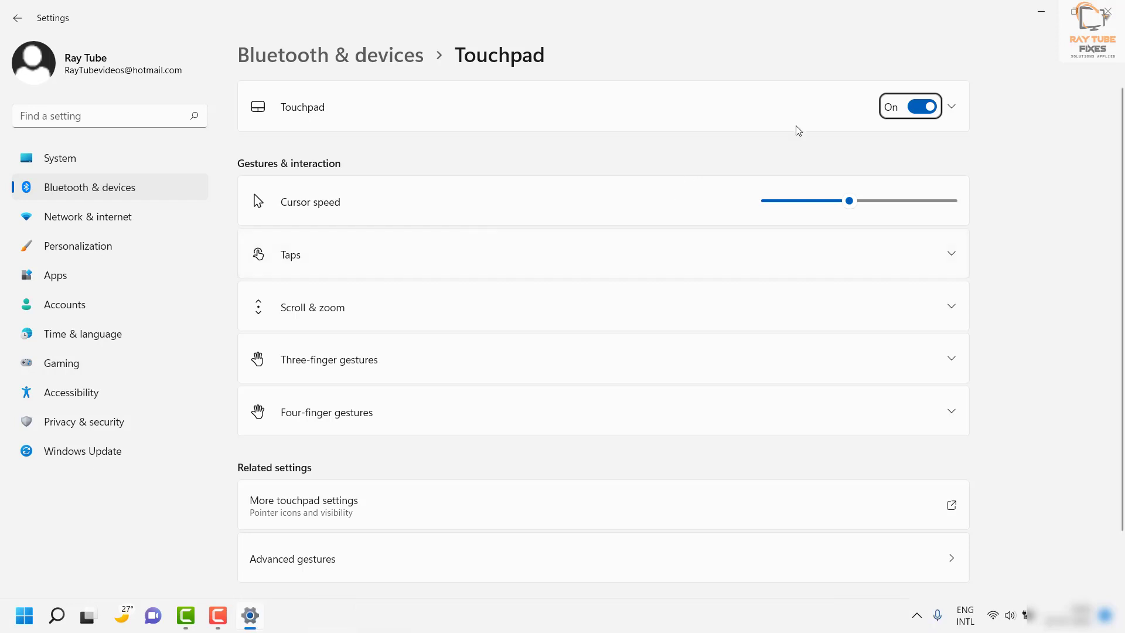
Expand the touchpad options, examine the setting that leaves the touchpad on when a mouse is connected, and close Settings.
click(951, 109)
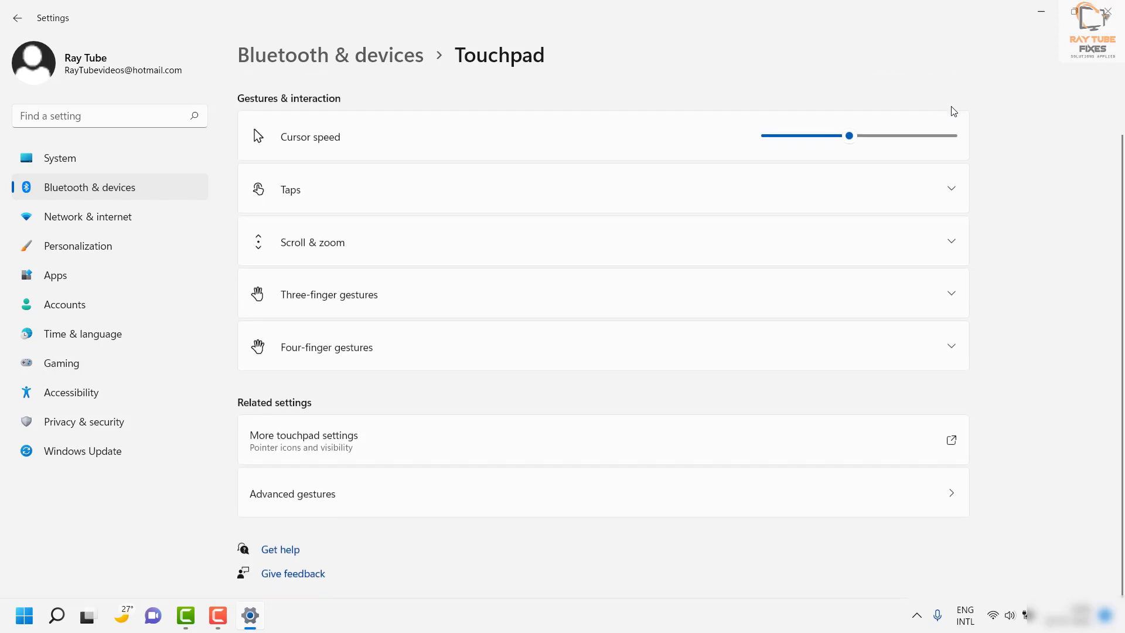
scroll(953, 112, down, 2)
scroll(953, 111, up, 2)
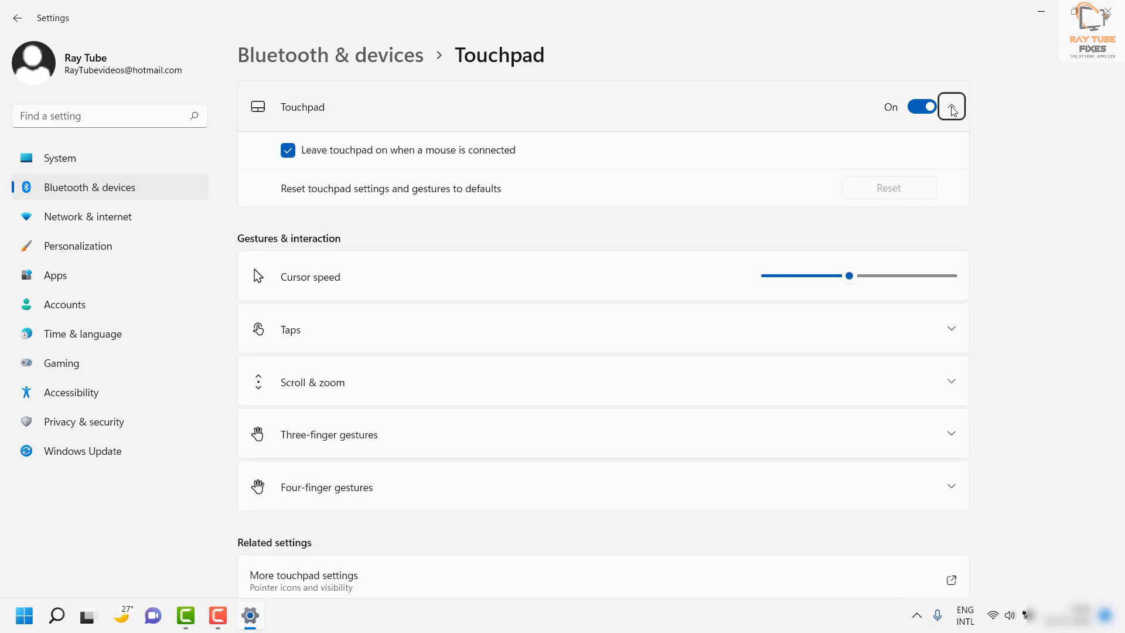
key(Tab)
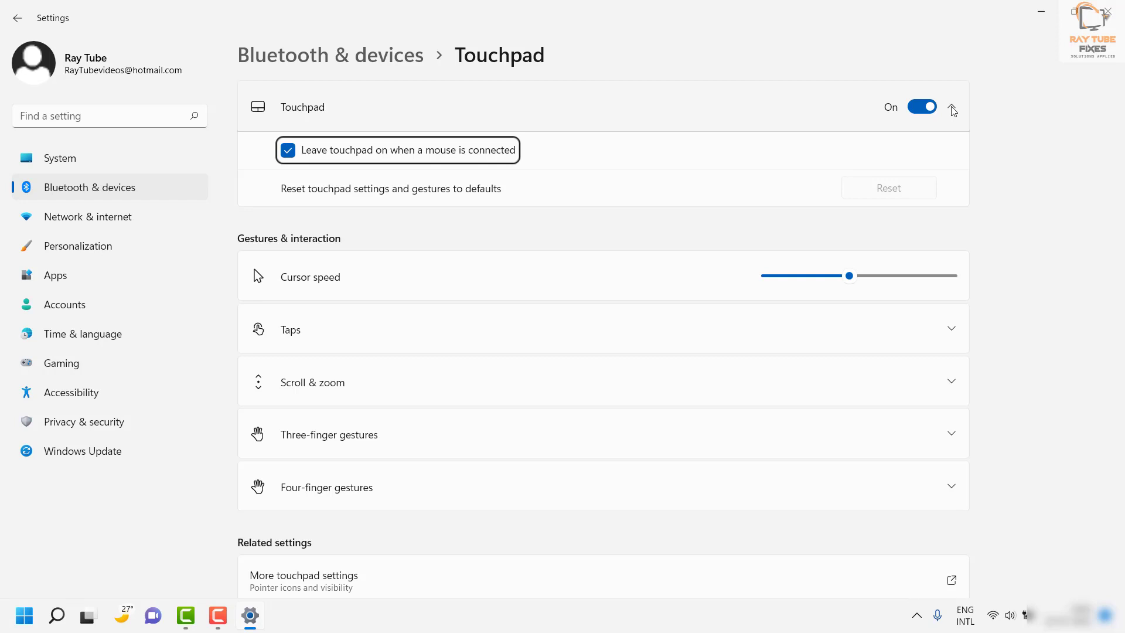
key(Tab)
key(Tab)
key(shift+Tab)
key(shift+Tab)
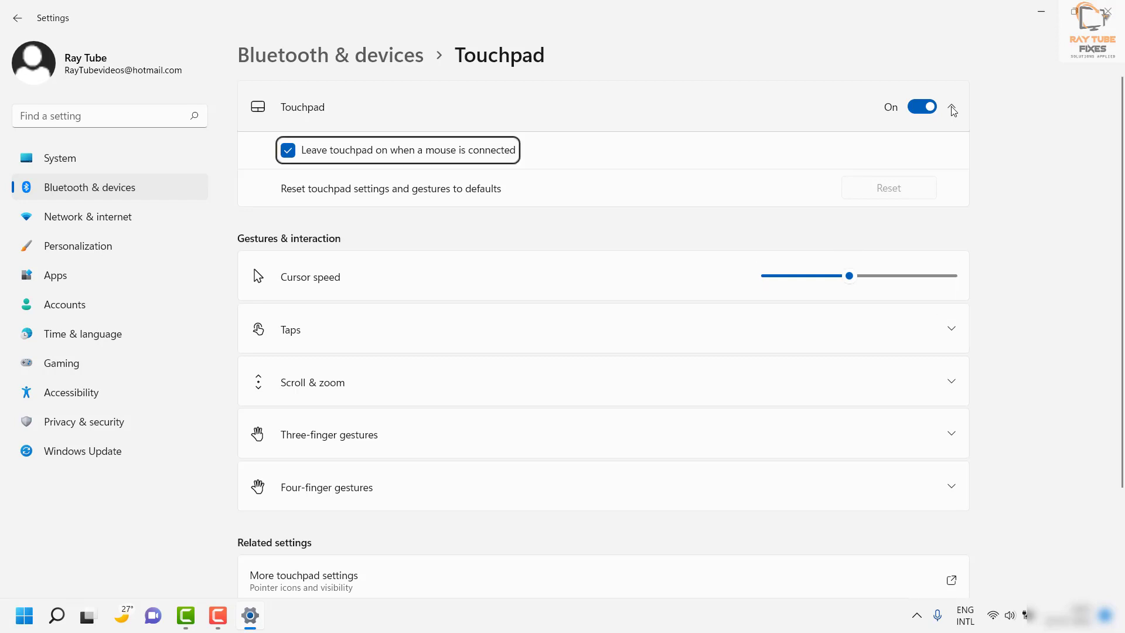
key(Tab)
key(Tab)
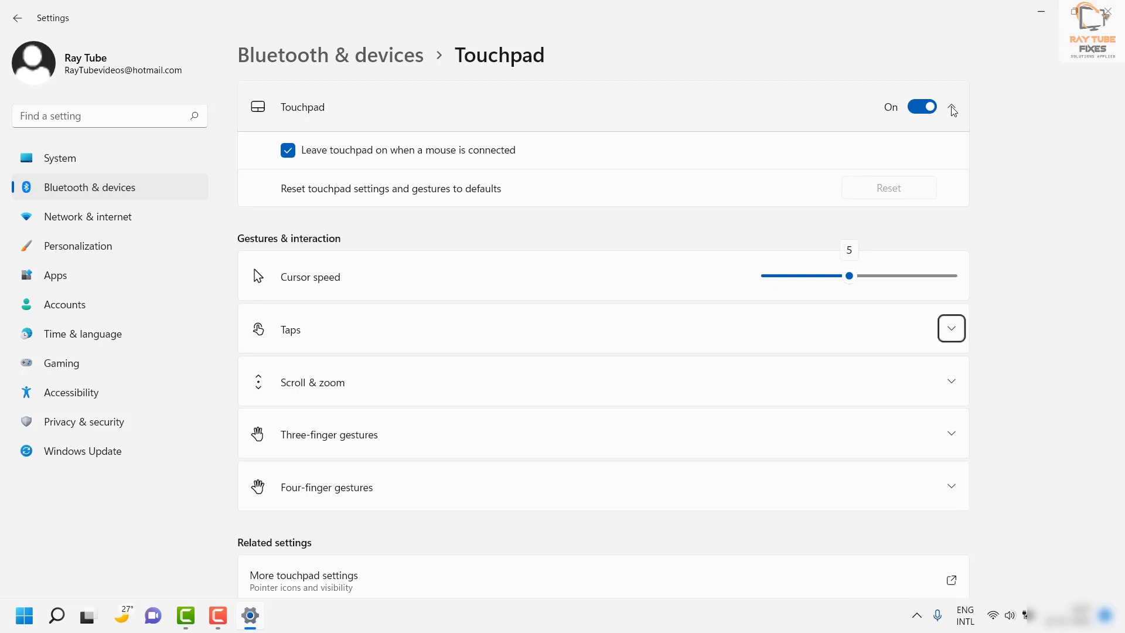
key(shift+Tab)
key(shift+Tab)
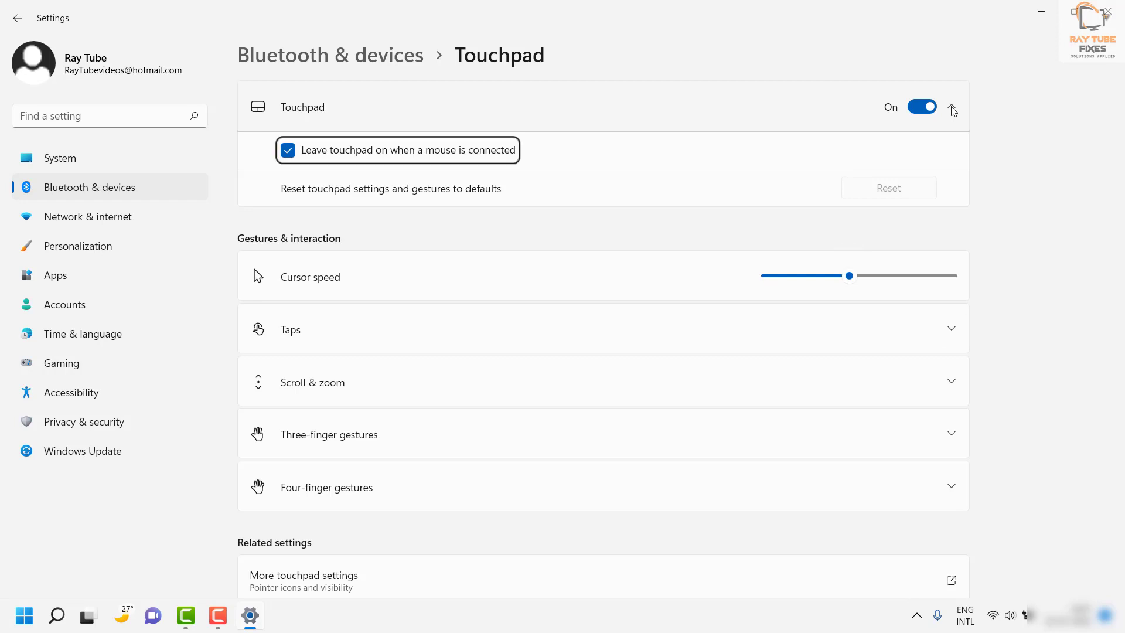
scroll(953, 111, down, 2)
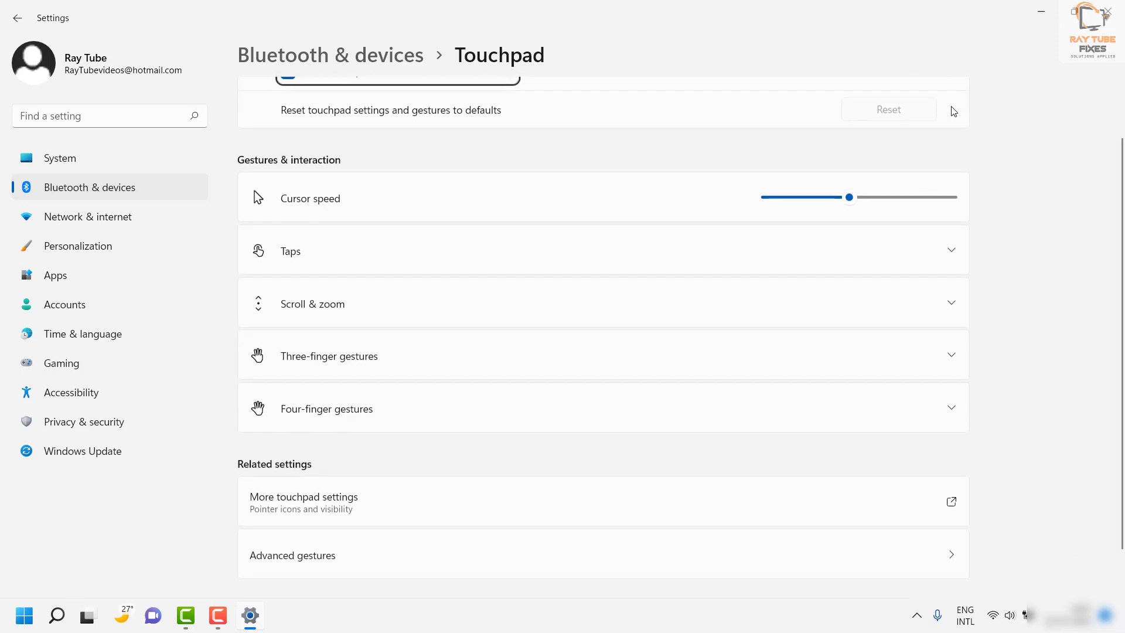
scroll(953, 111, up, 2)
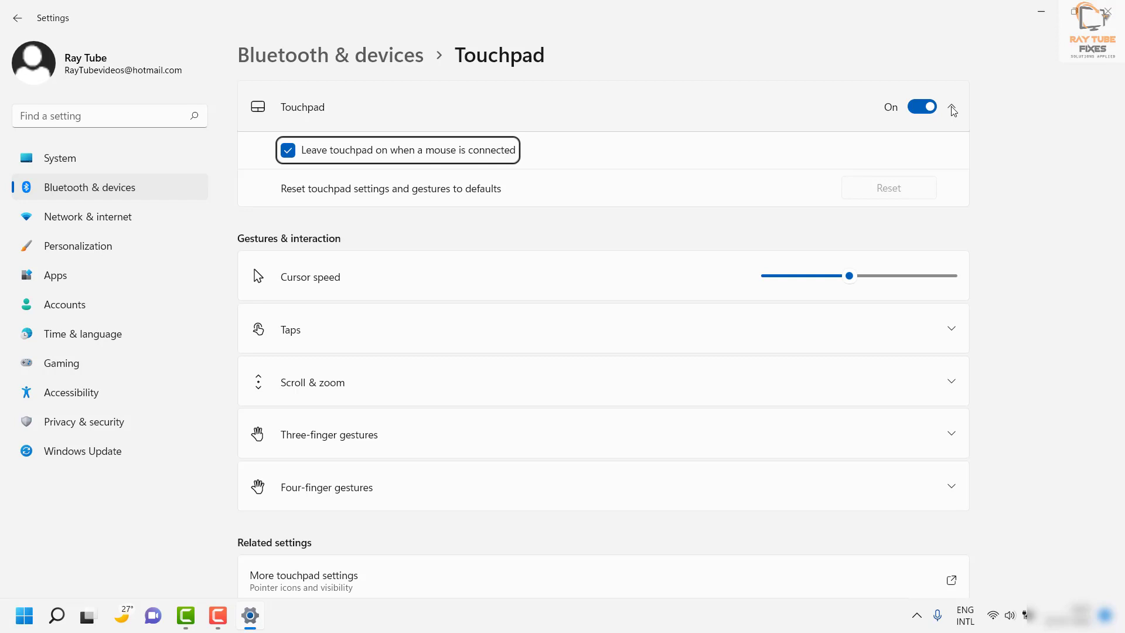
key(alt+space)
key(c)
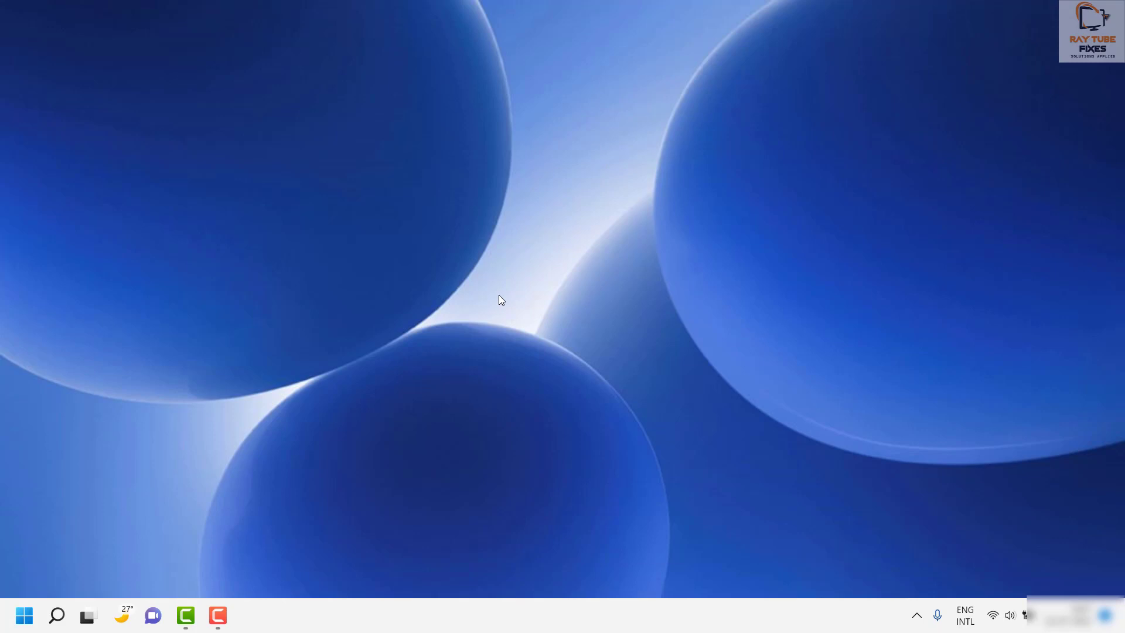
Search Windows for Command Prompt and run it as administrator.
click(56, 614)
text(run)
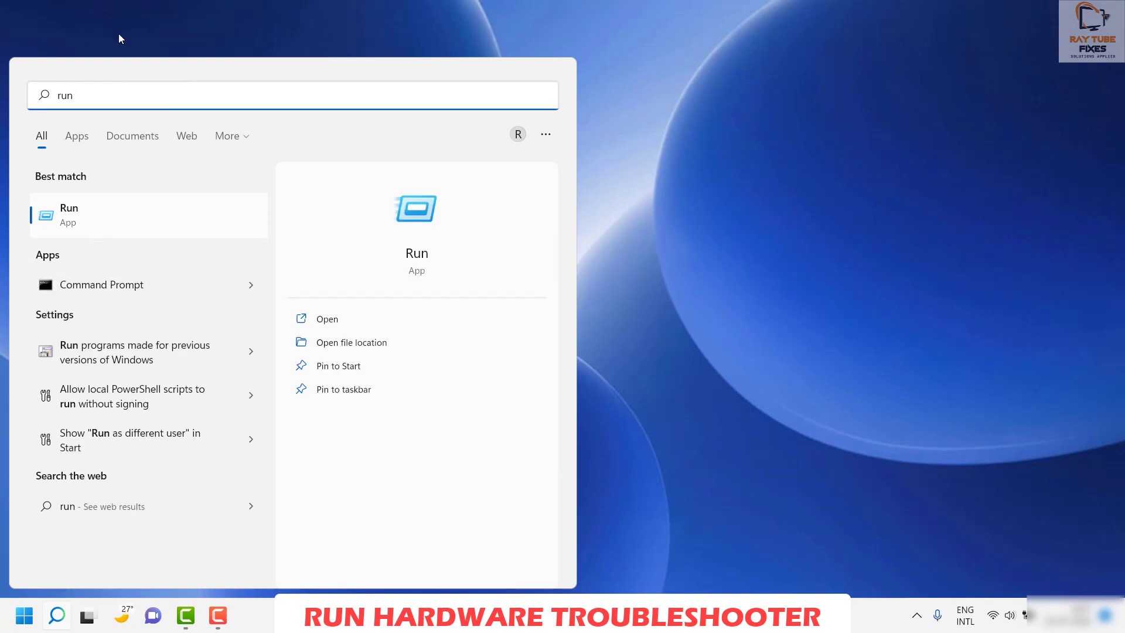
drag(102, 98, 2, 100)
text(comman)
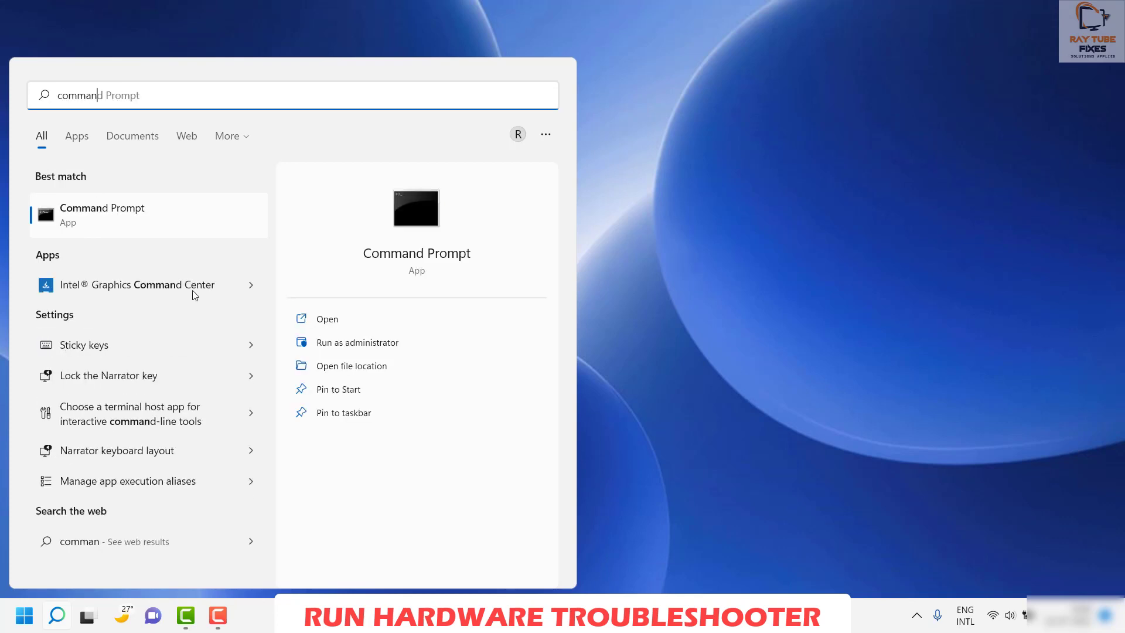
click(349, 344)
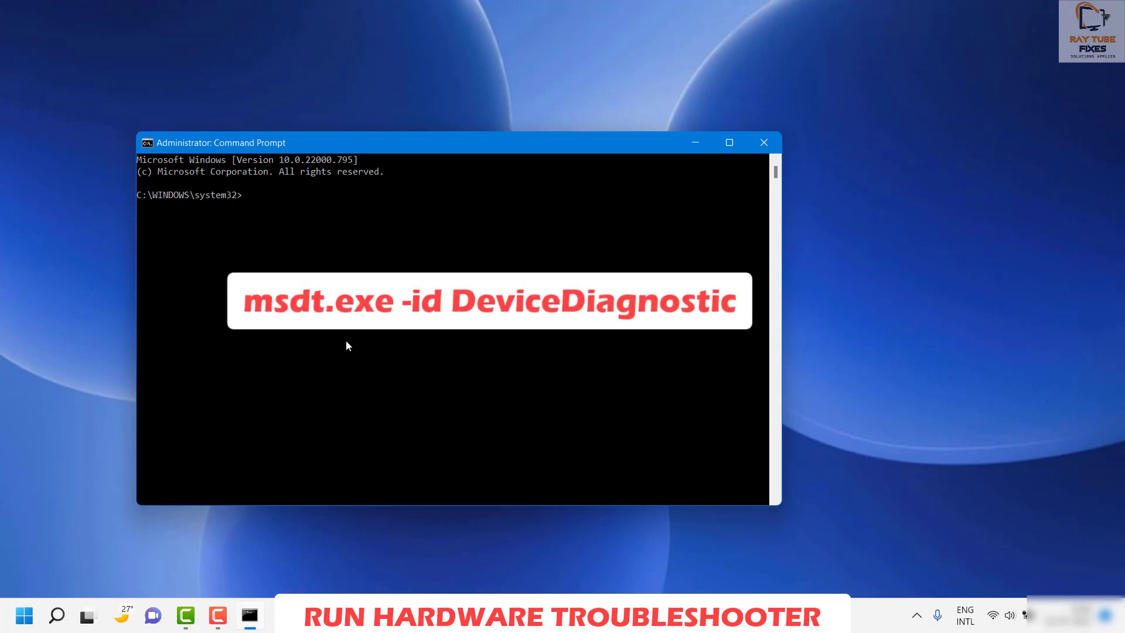
Run the Hardware and Devices troubleshooter using the command msdt.exe -id DeviceDiagnostic, and close Command Prompt.
text(msdt)
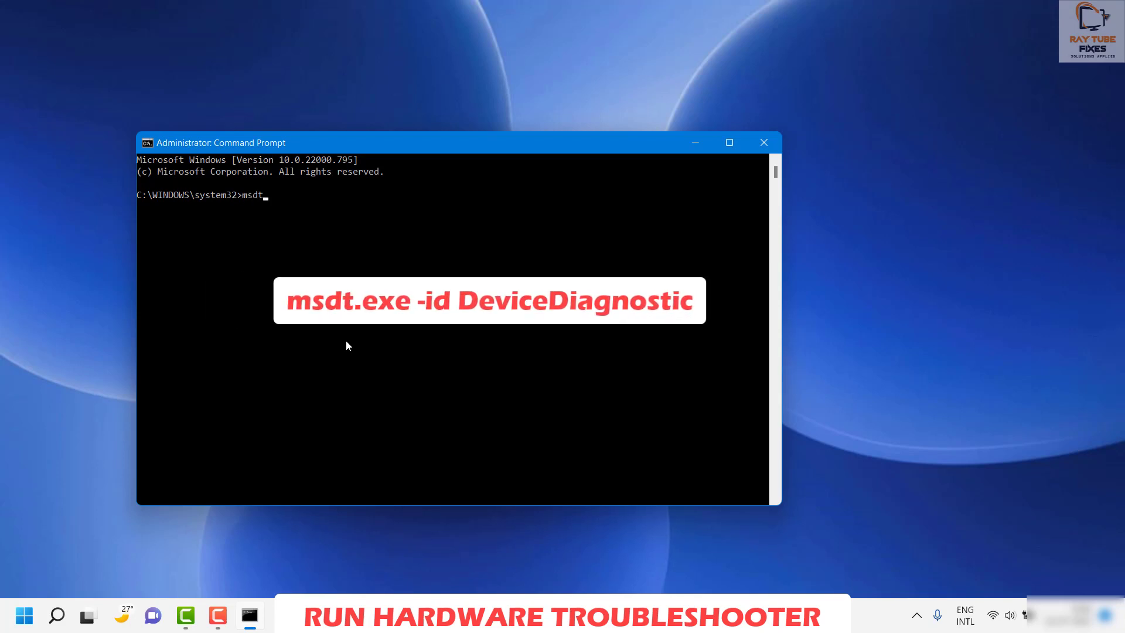
text(.exe)
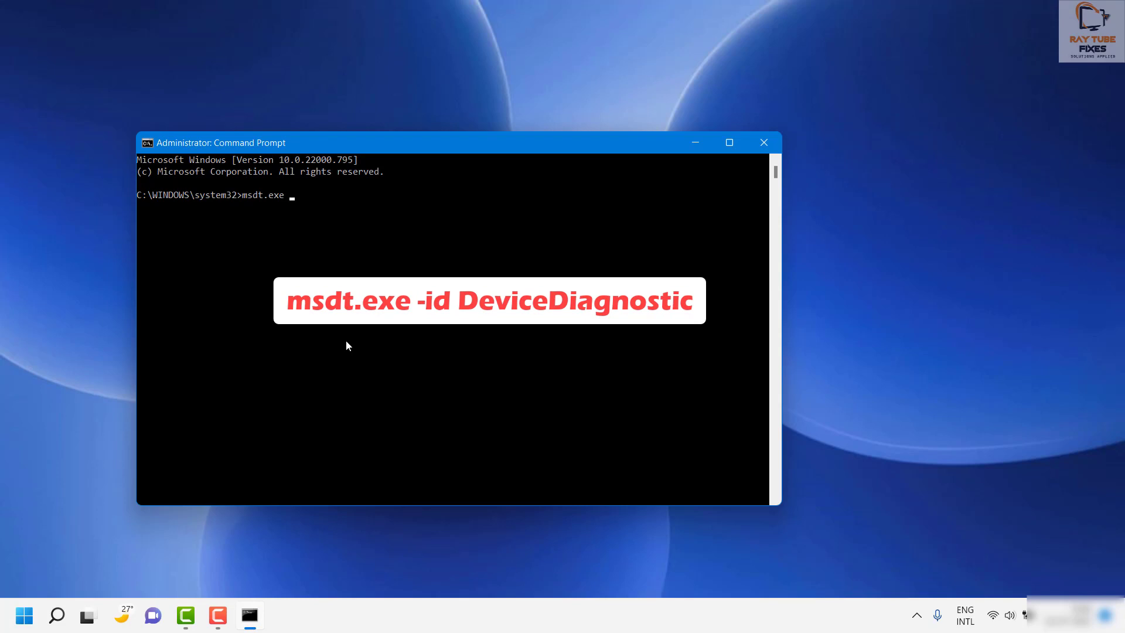
text( -id DeviceDiagnostic)
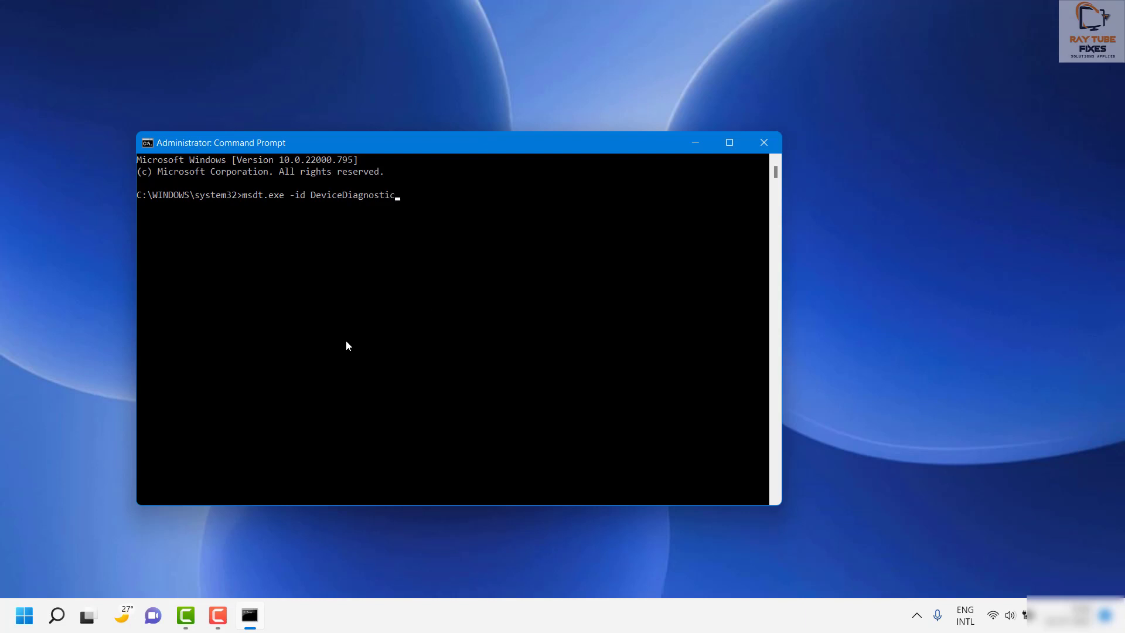
key(Return)
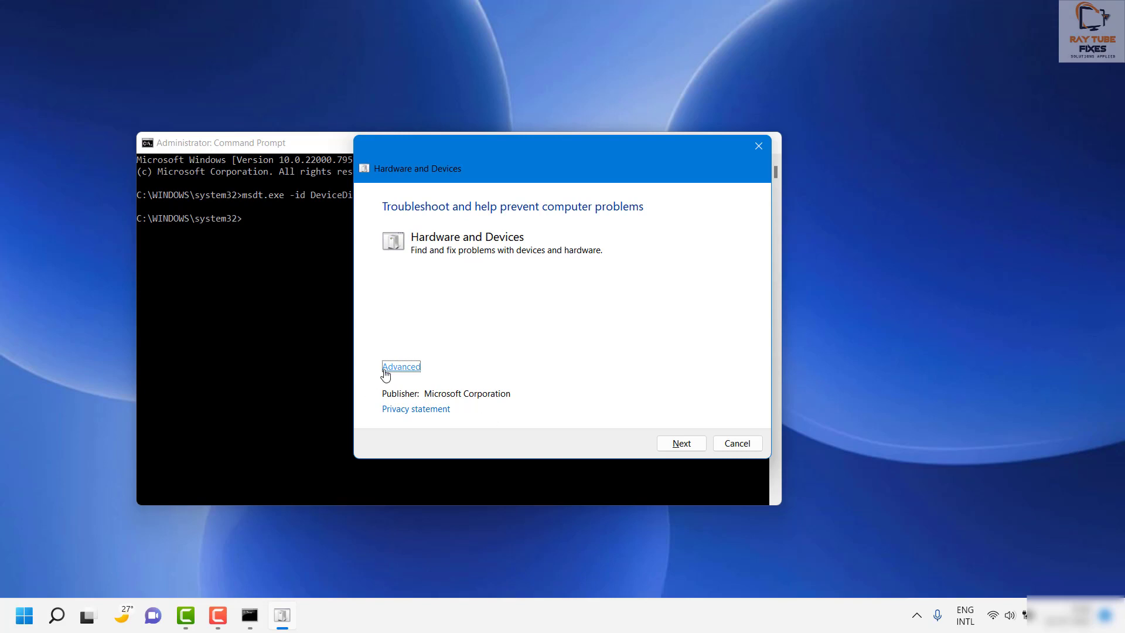
click(696, 444)
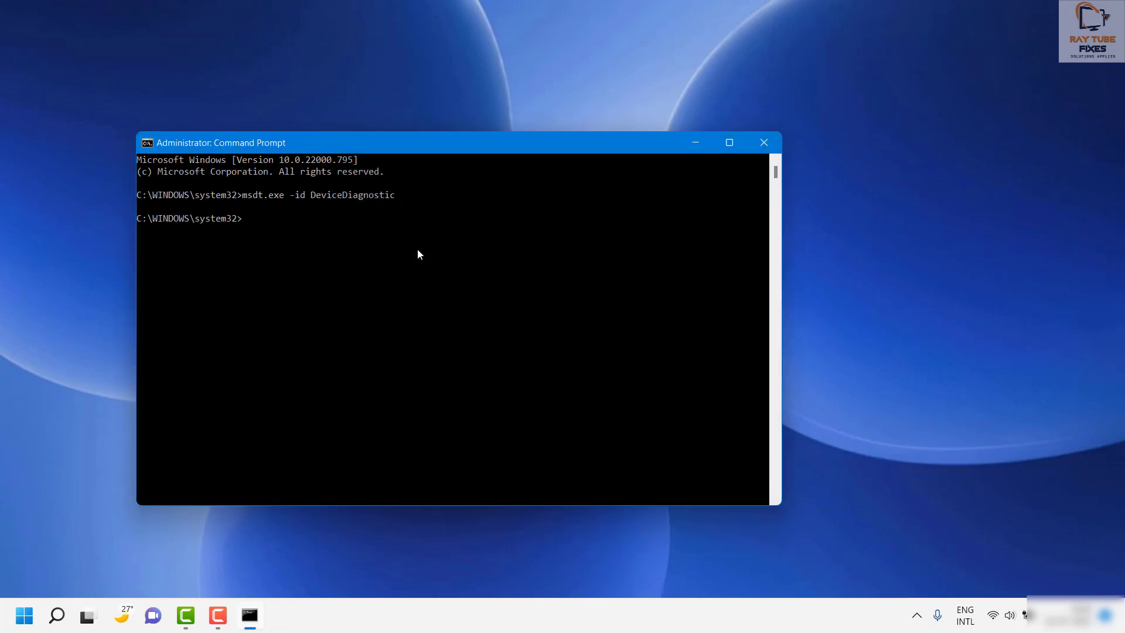
key(alt+space)
key(c)
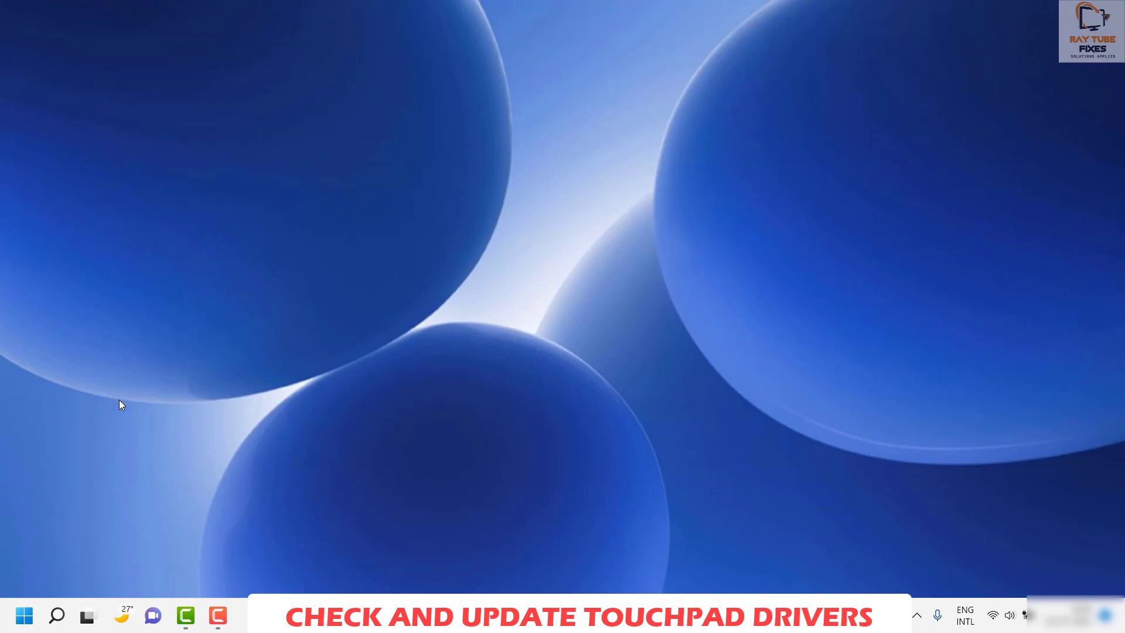
Open Device Manager and move its restored window toward the middle of the desktop.
right_click(21, 620)
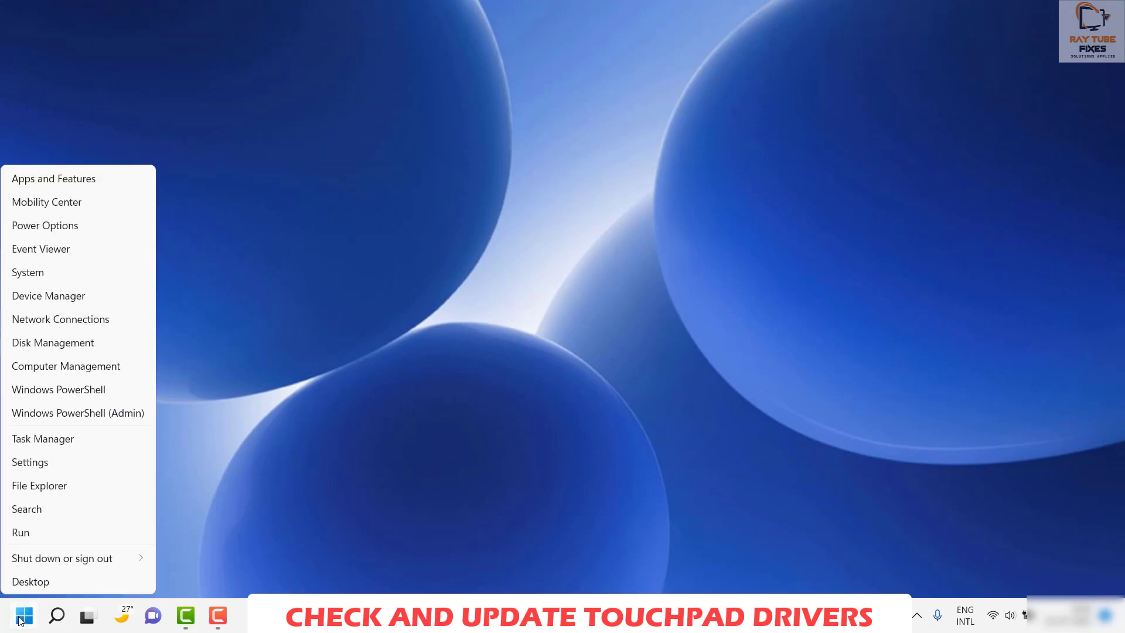
click(36, 299)
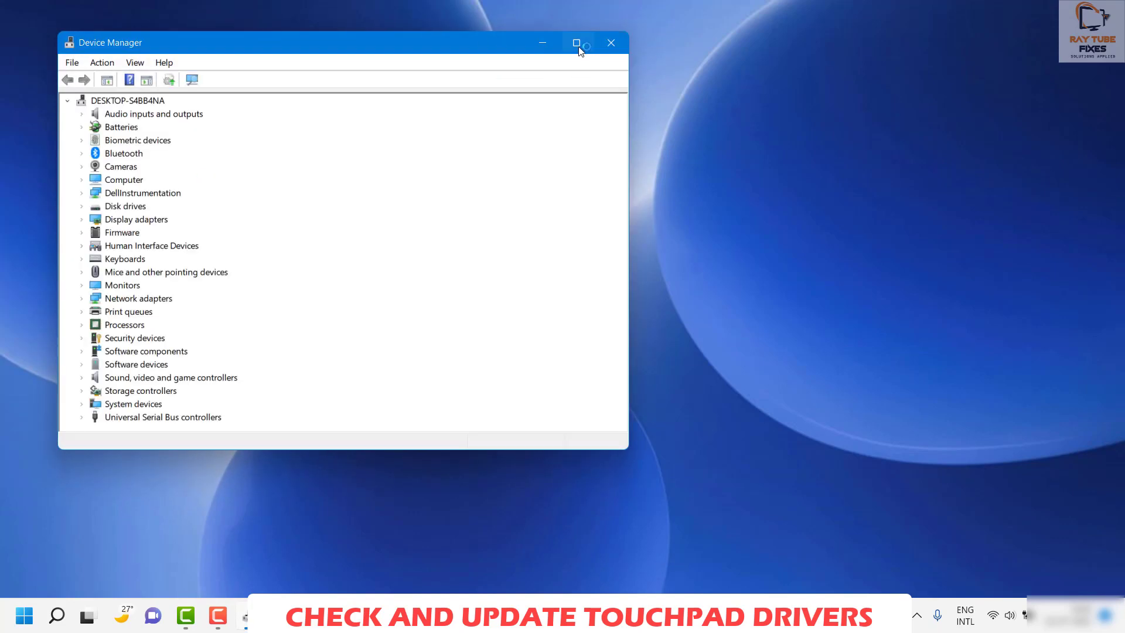
click(578, 47)
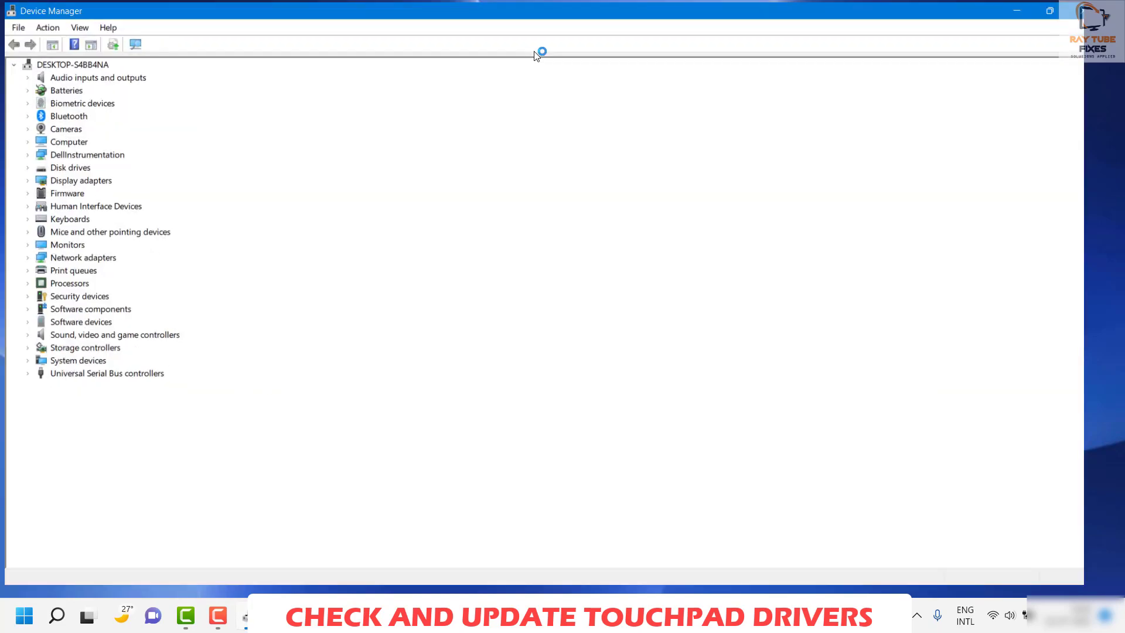
click(1071, 11)
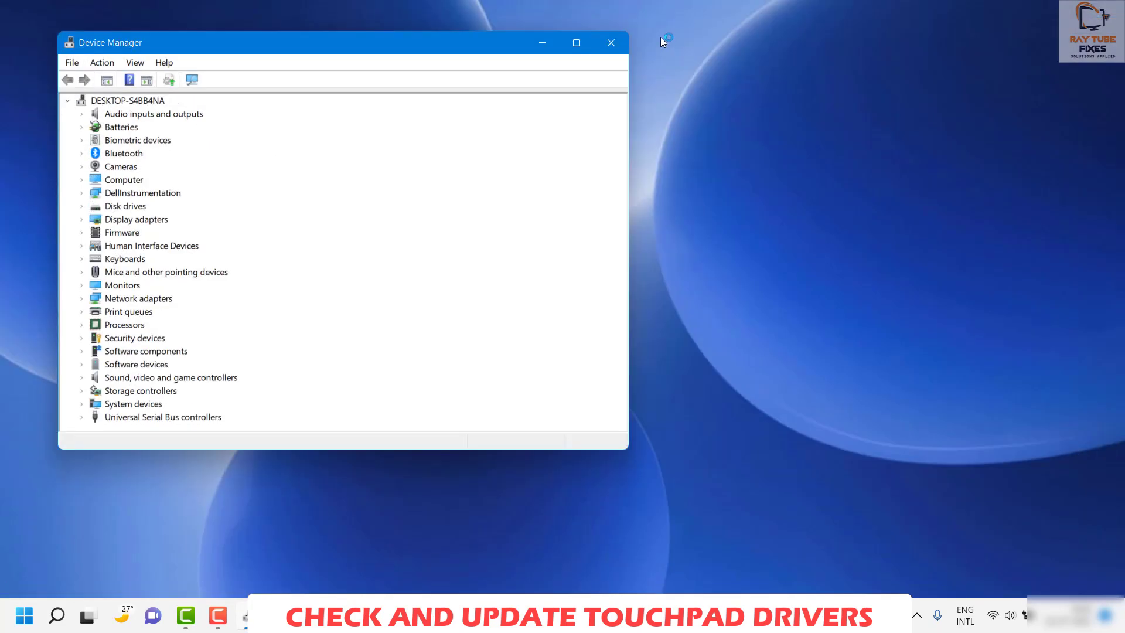
drag(454, 48, 765, 61)
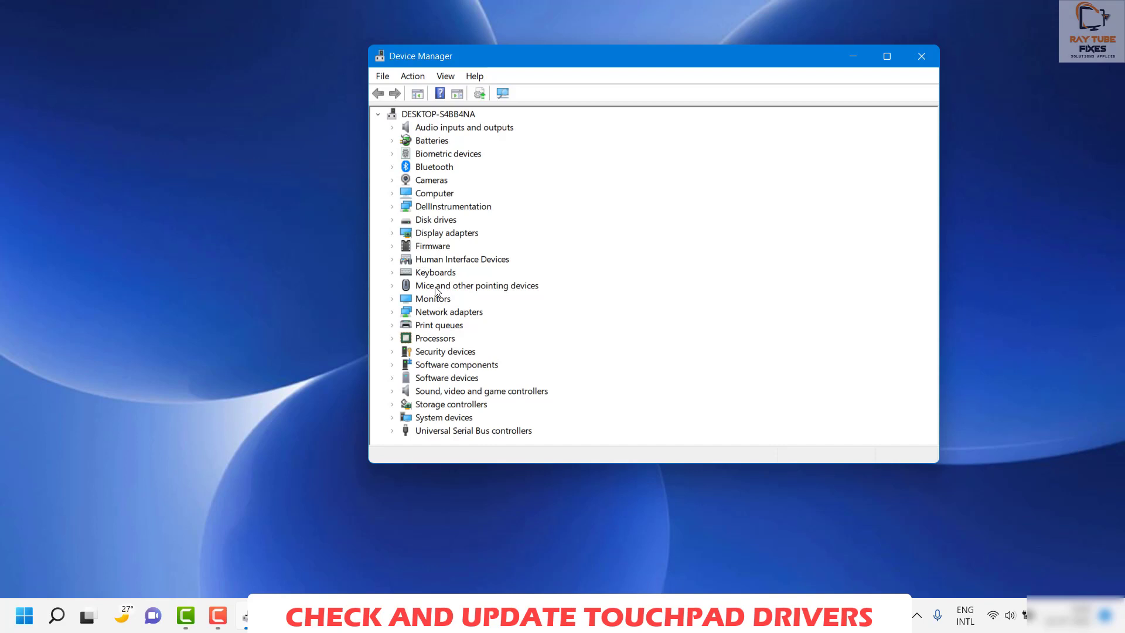
Run an automatic driver update search for the HID-compliant touch pad under Human Interface Devices, and close the update wizard.
click(393, 259)
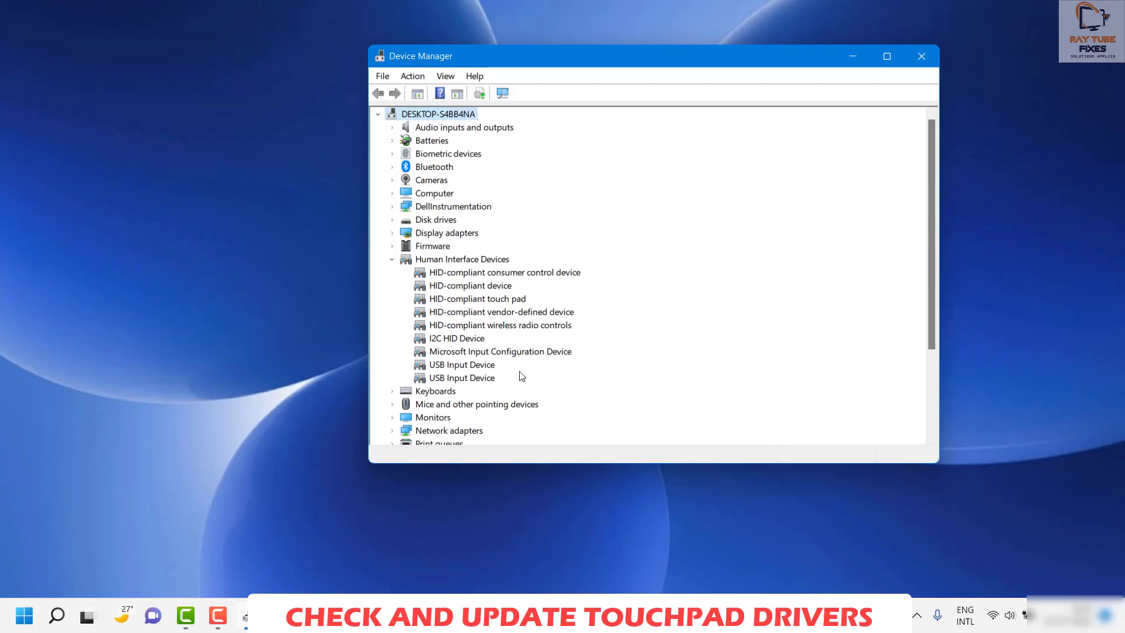
click(503, 300)
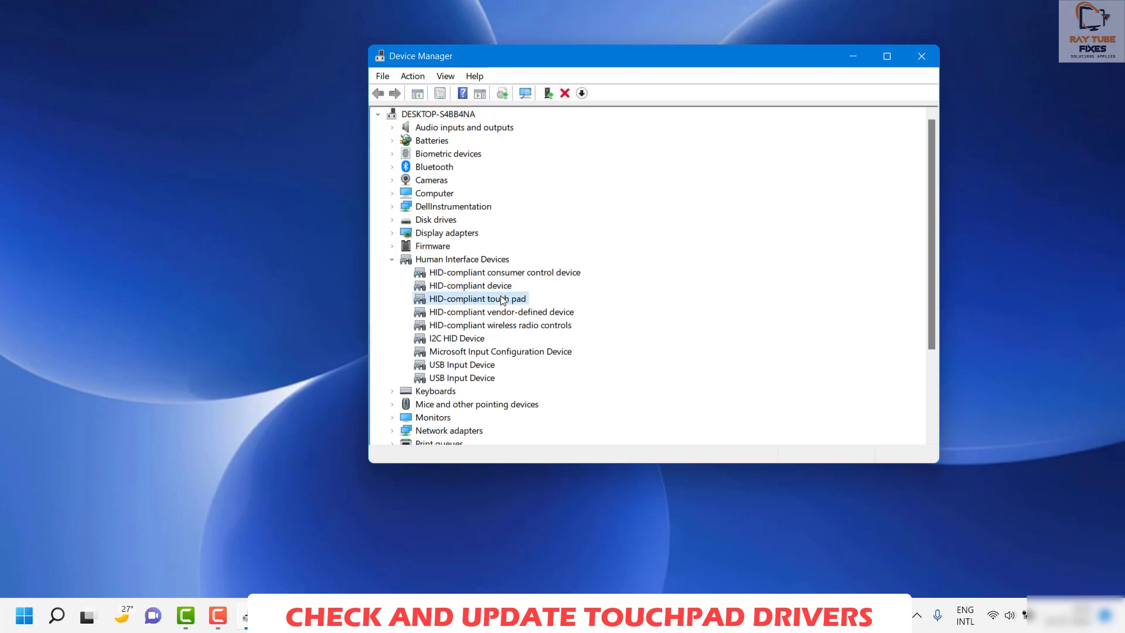
right_click(503, 300)
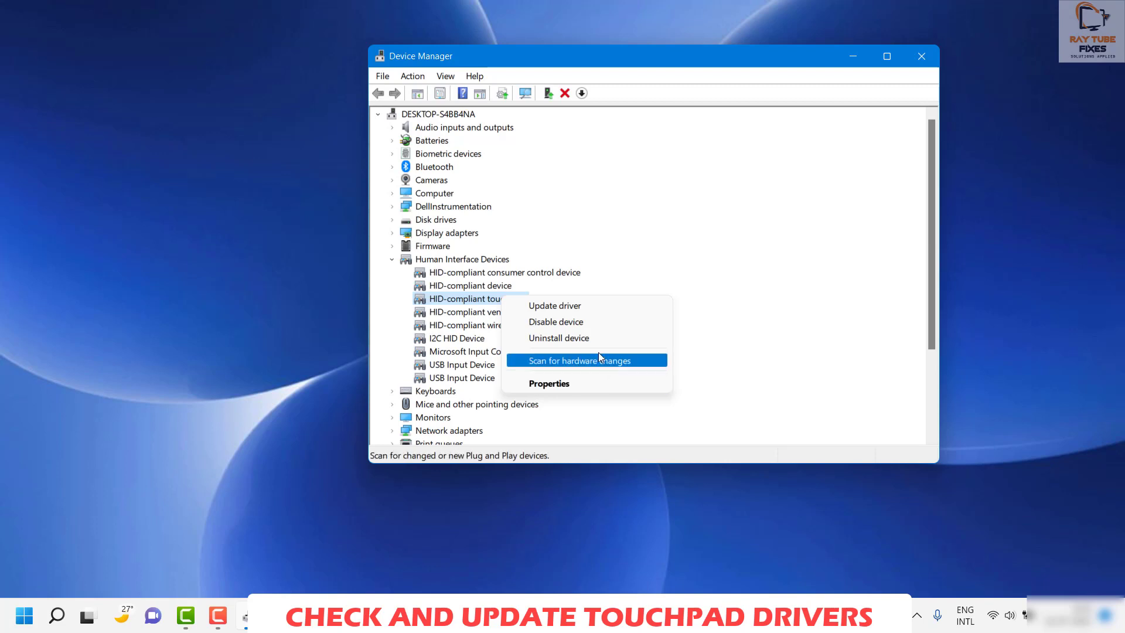
click(584, 307)
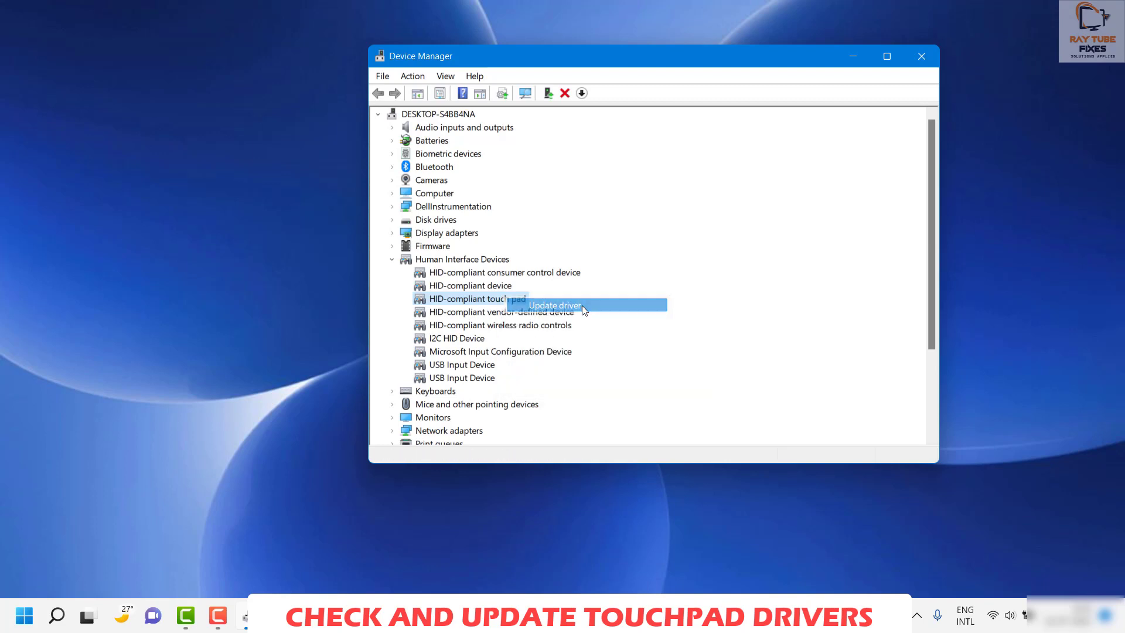
click(539, 245)
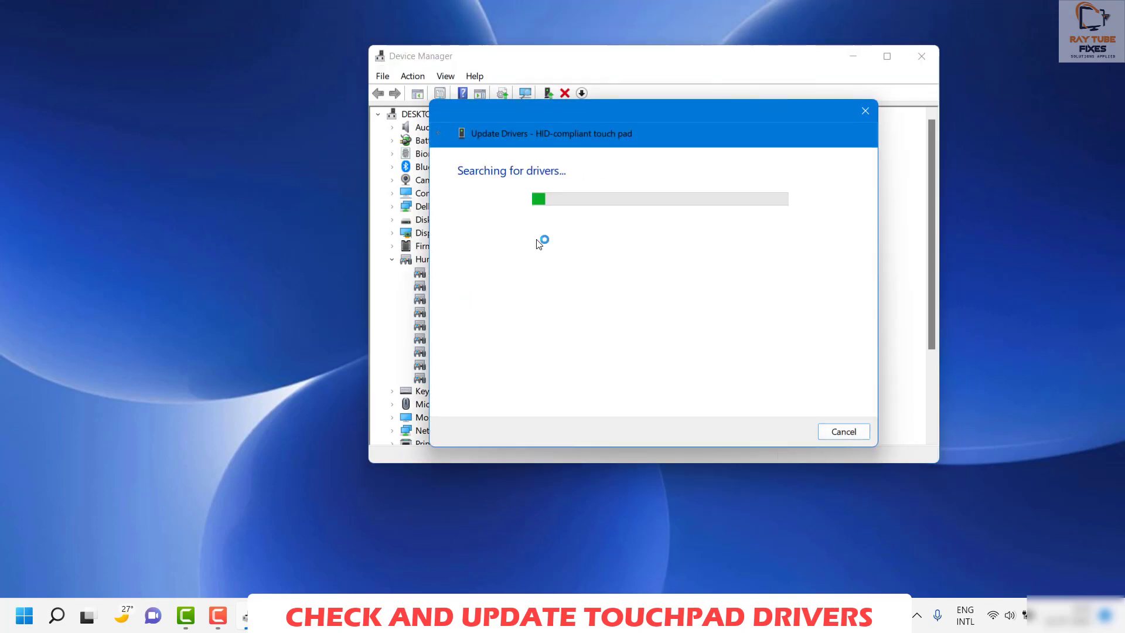
click(846, 433)
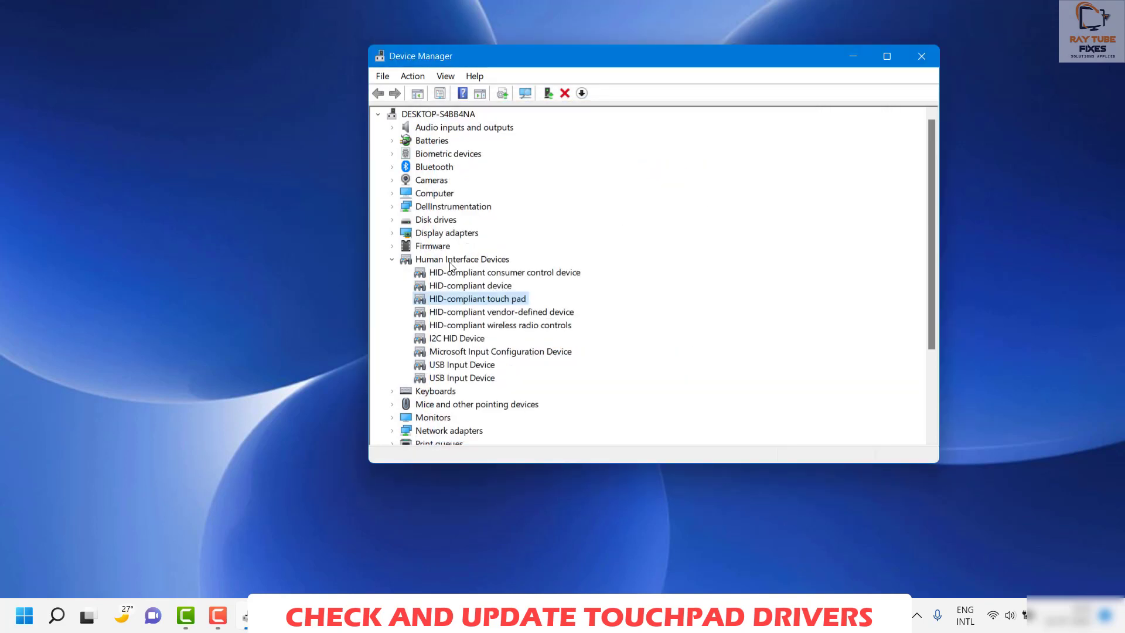
Examine the uninstall option for the HID-compliant touch pad without applying it, and close Device Manager.
right_click(510, 299)
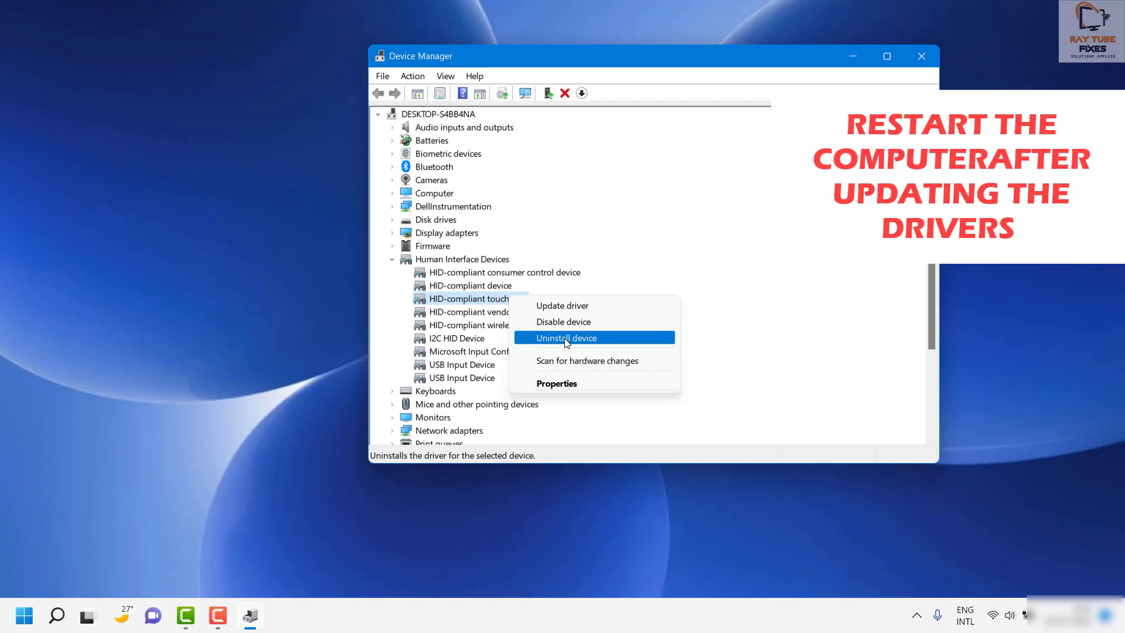
click(582, 221)
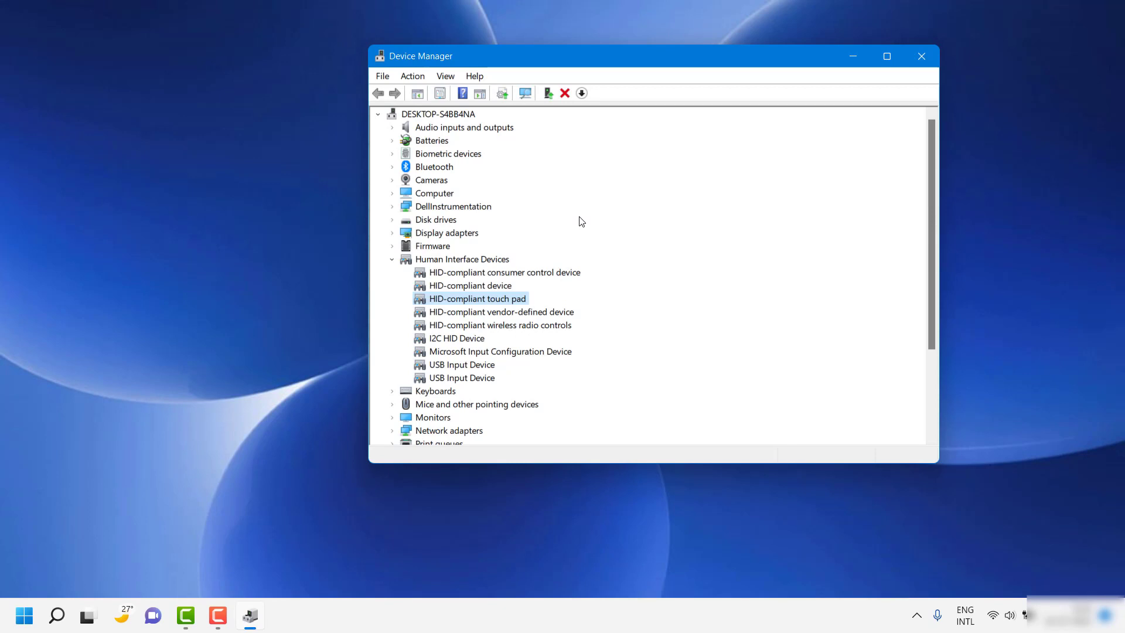
click(933, 58)
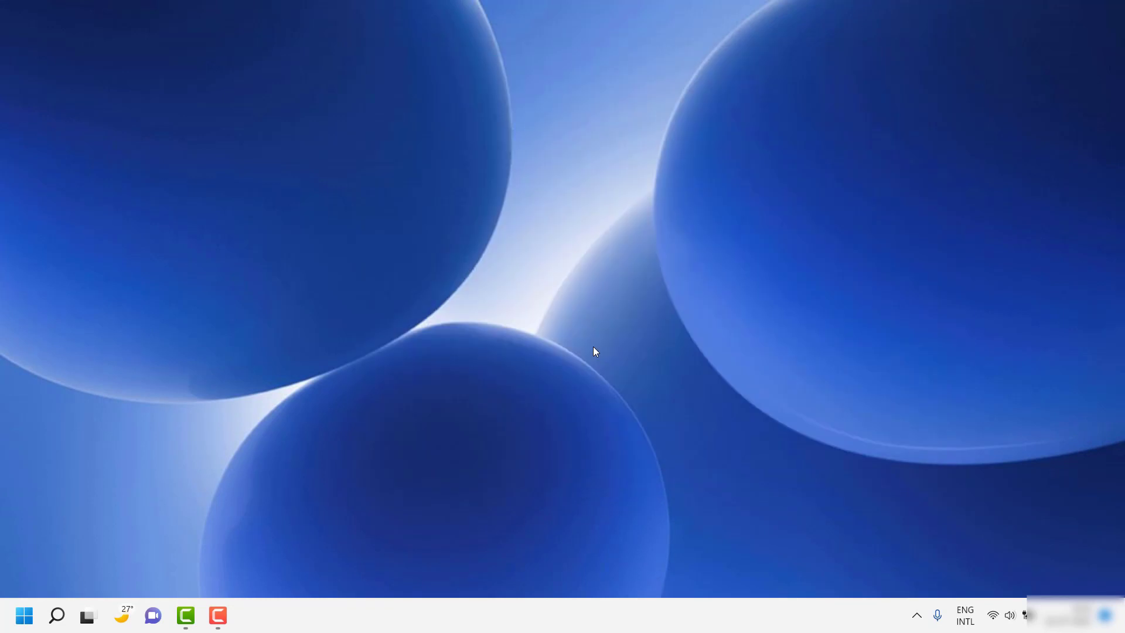